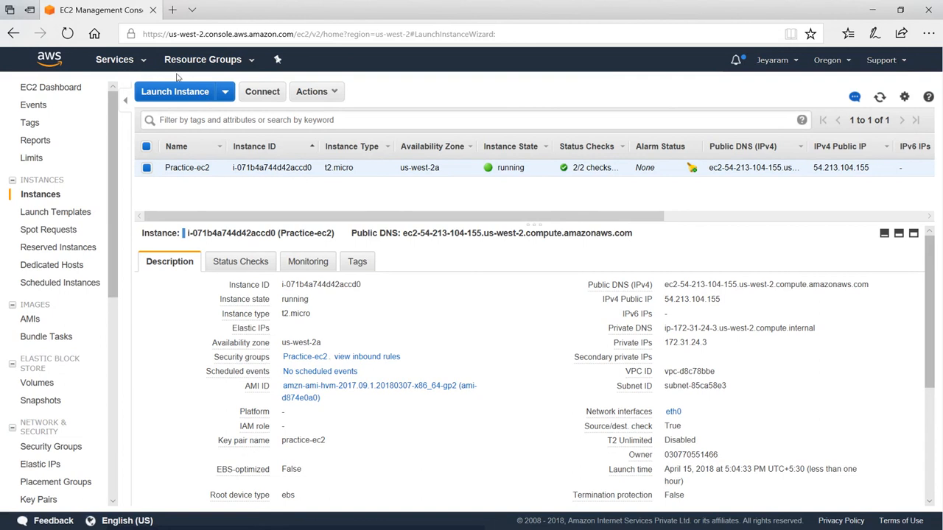
# Start a new EC2 instance launch using the free-tier eligible Amazon Linux AMI 2017.09.1 (HVM), SSD Volume Type
pyautogui.click(117, 60)
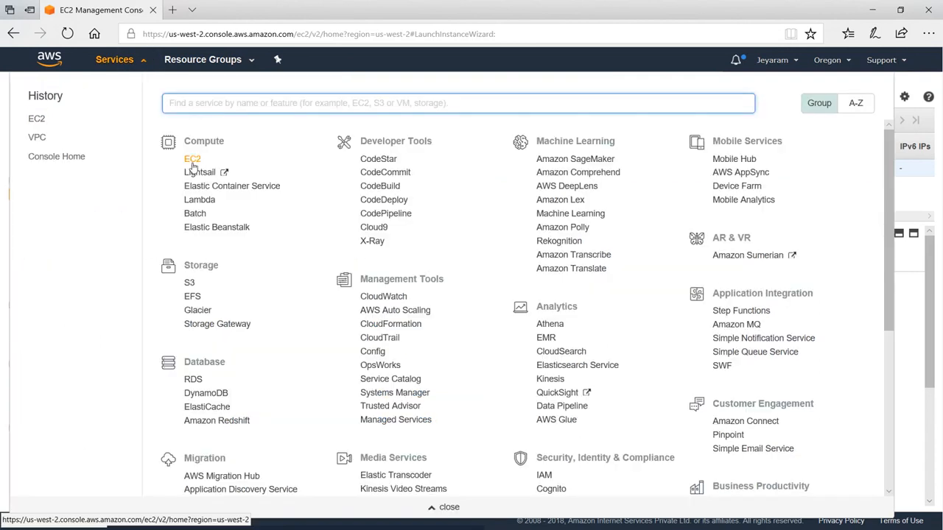
pyautogui.click(191, 159)
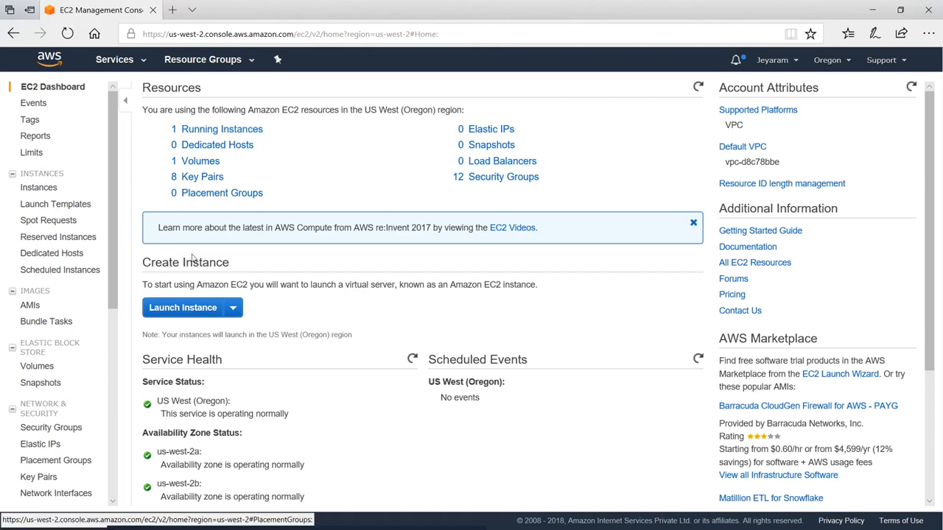
pyautogui.click(175, 312)
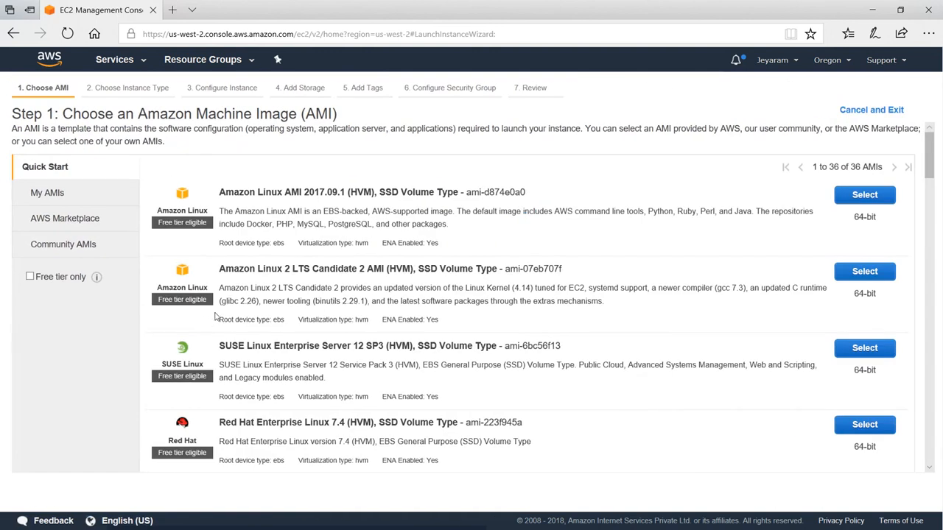
pyautogui.click(31, 278)
pyautogui.click(865, 194)
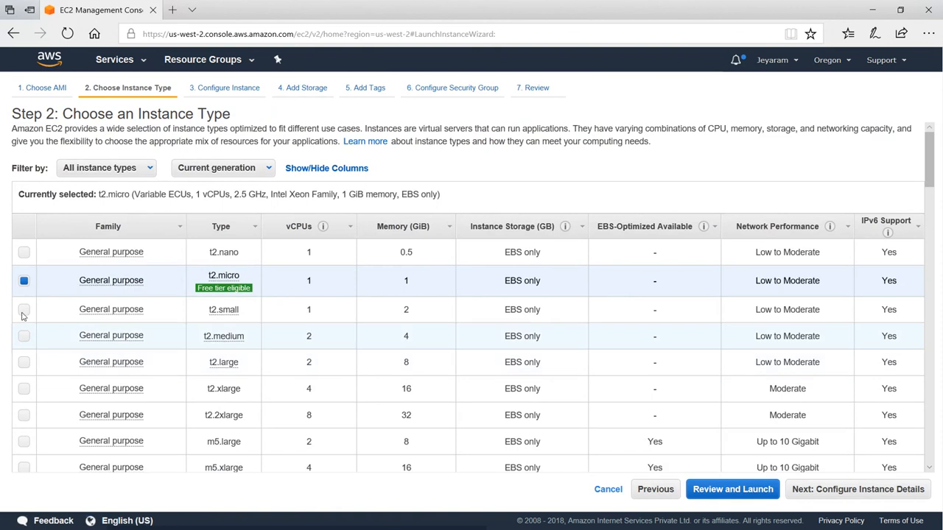
# Keep the t2.micro instance type and set the subnet to subnet-dc277f87, the default in us-west-2c
pyautogui.moveTo(239, 293)
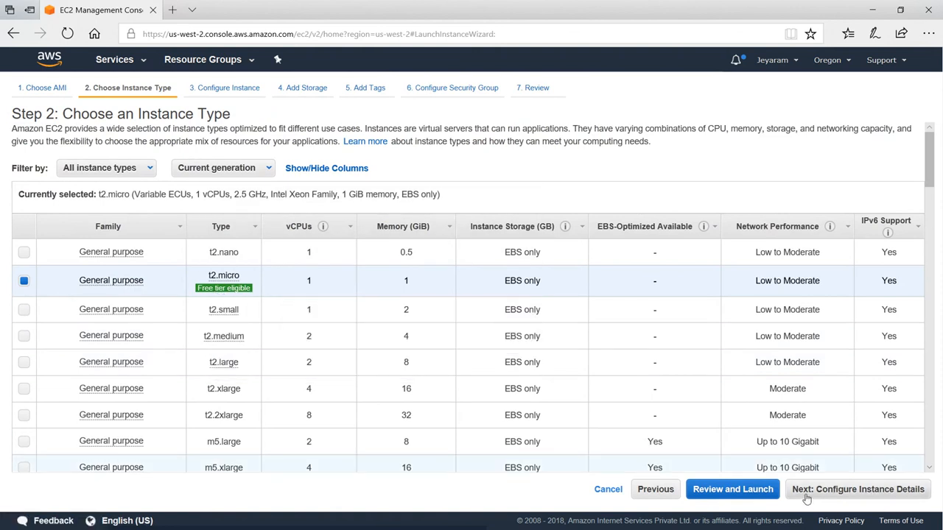
pyautogui.click(881, 492)
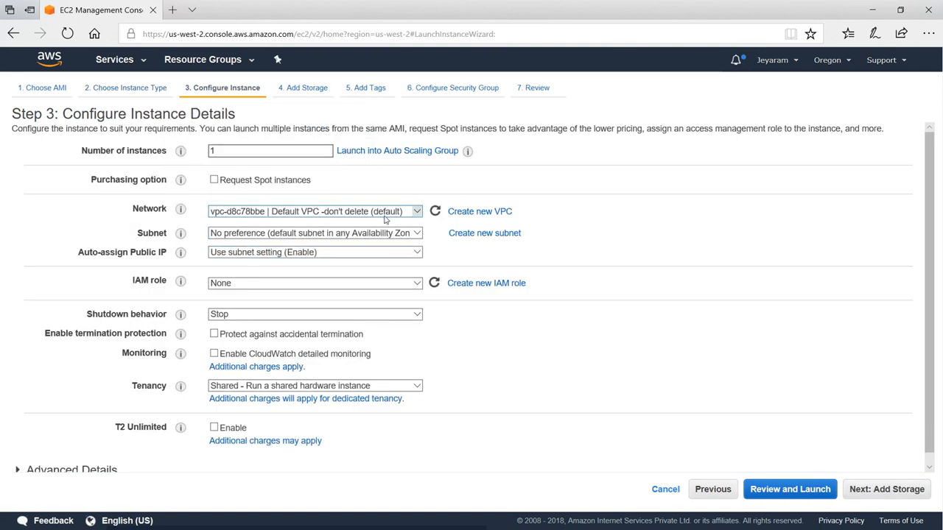
pyautogui.click(338, 242)
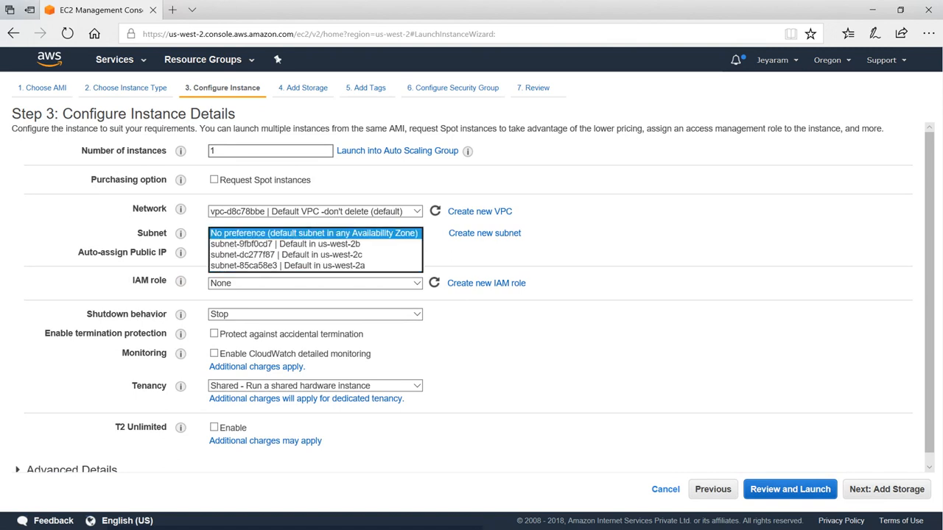
pyautogui.click(338, 255)
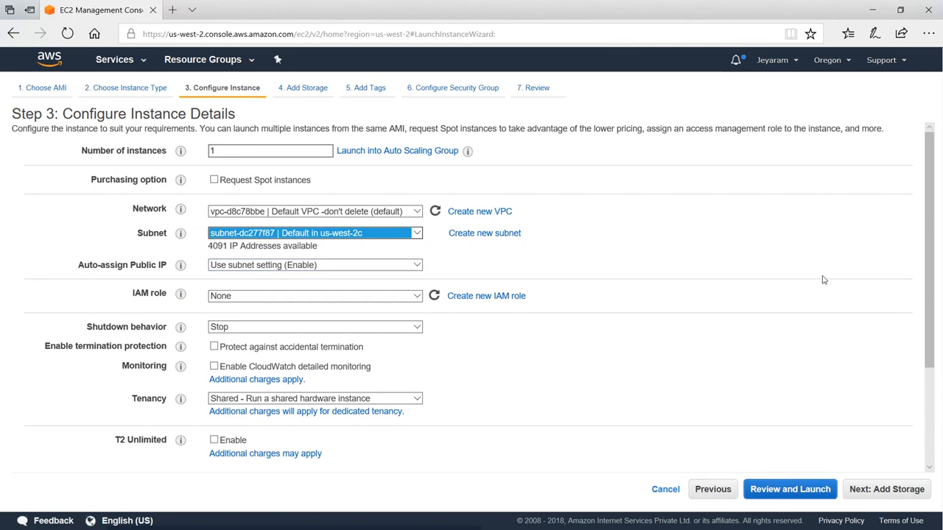
# Accept the remaining instance details and default storage, add no tags, and continue to the security group configuration
pyautogui.scroll(-3, 818, 284)
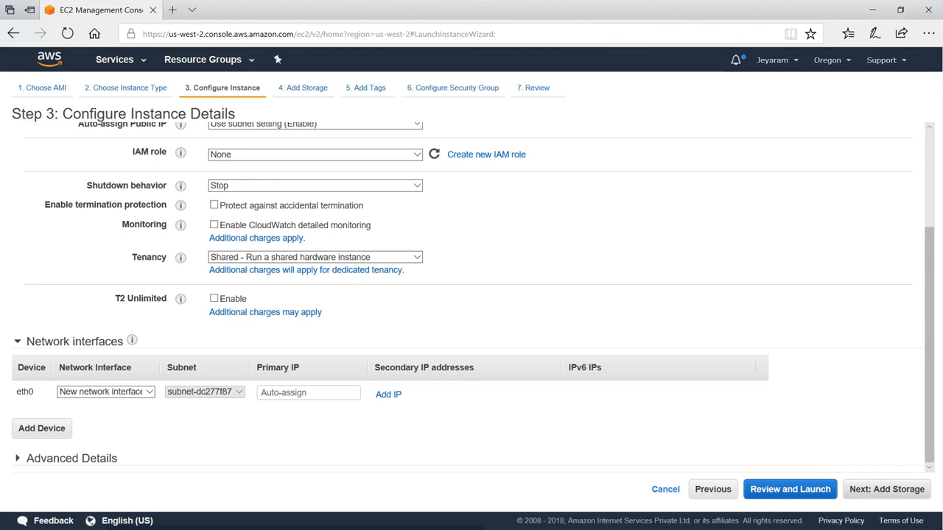
pyautogui.click(888, 493)
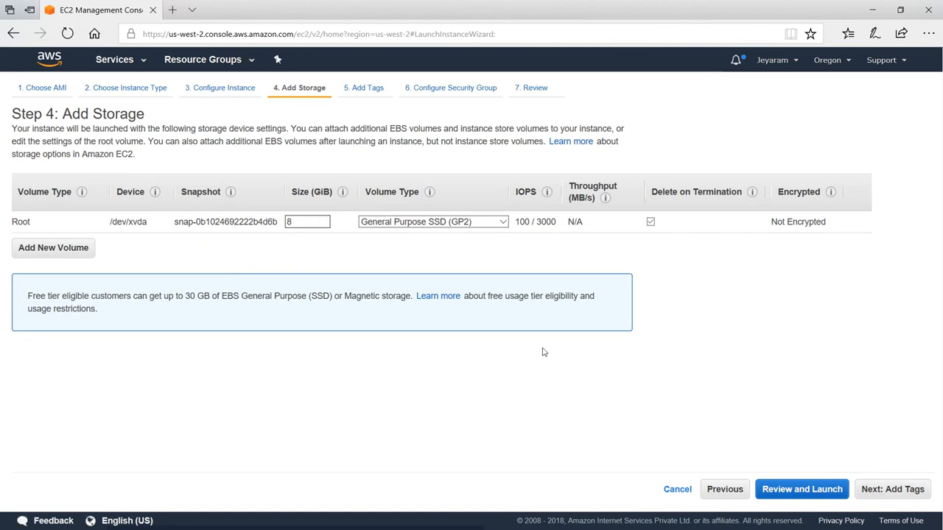
pyautogui.click(893, 489)
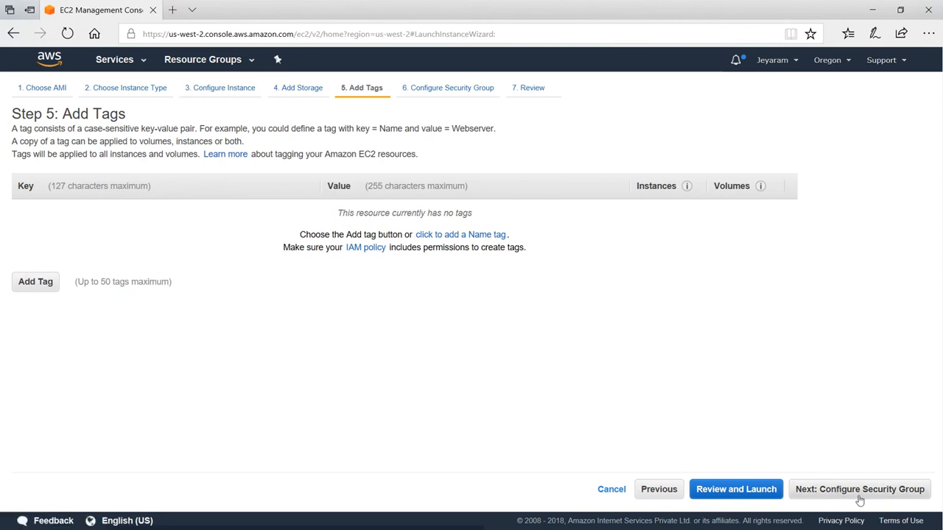
pyautogui.click(894, 499)
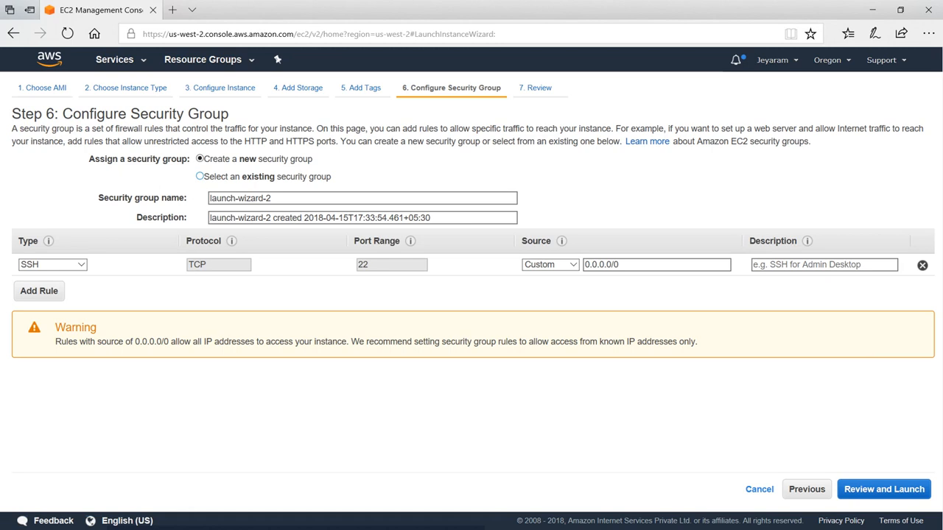
# Assign the existing Practice-ec2 security group to the instance and proceed to the launch review
pyautogui.click(200, 176)
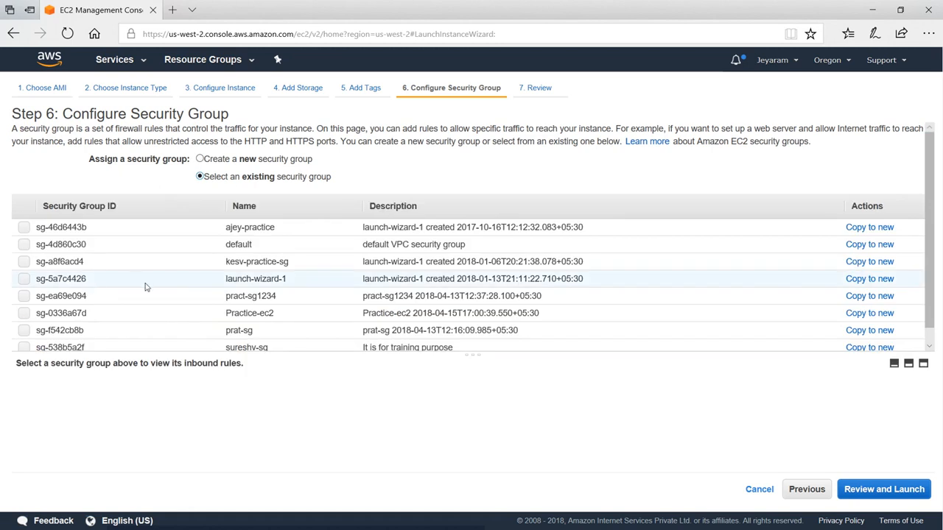
pyautogui.scroll(-1, 145, 287)
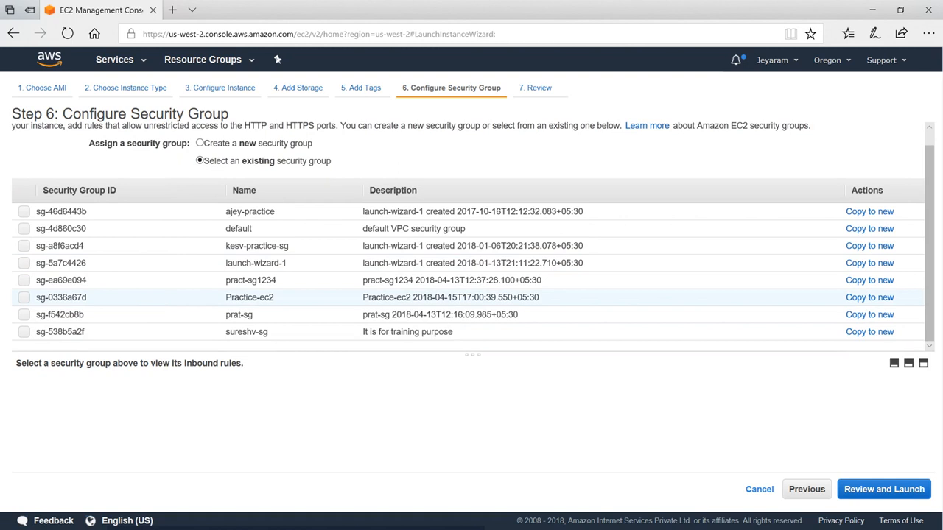
pyautogui.click(24, 297)
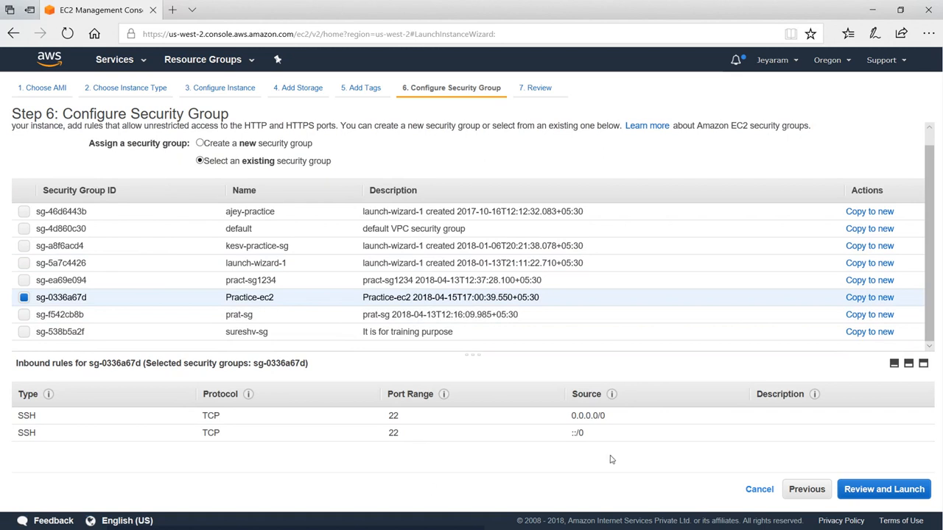
pyautogui.click(880, 493)
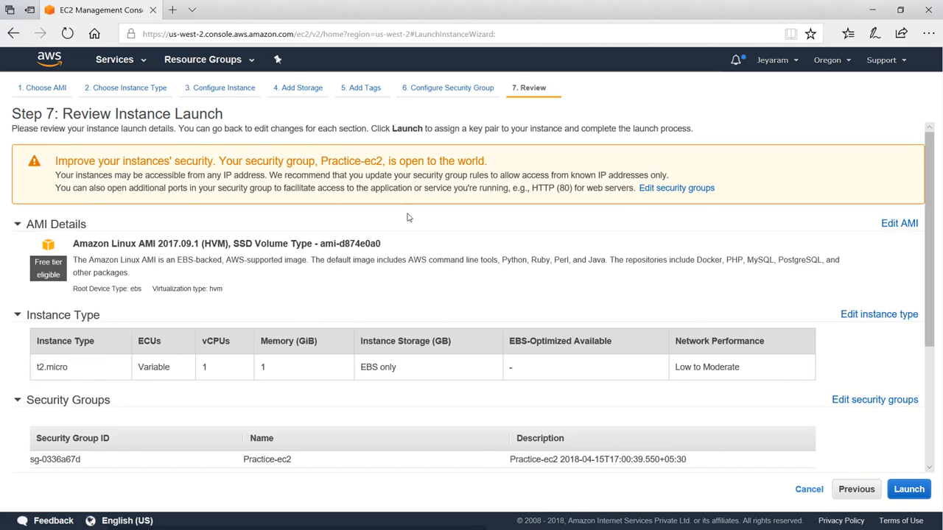
# Review the launch summary, including the AMI, instance type, security group, tags and the security warning
pyautogui.scroll(-3, 472, 294)
pyautogui.scroll(2, 472, 294)
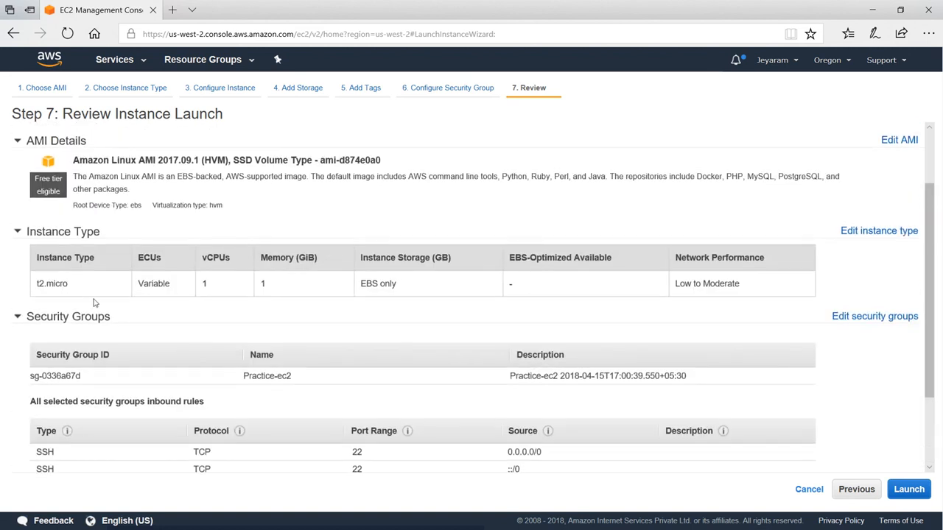
pyautogui.scroll(-3, 95, 302)
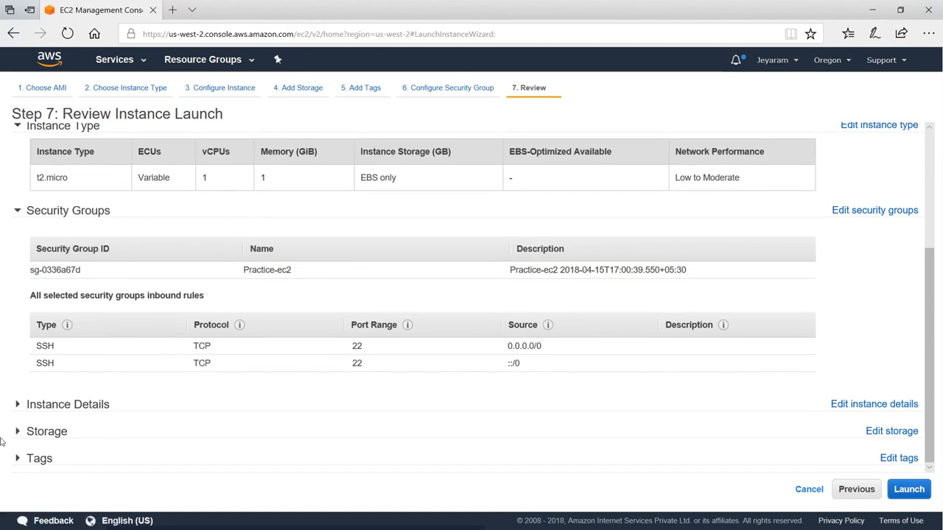
pyautogui.click(21, 458)
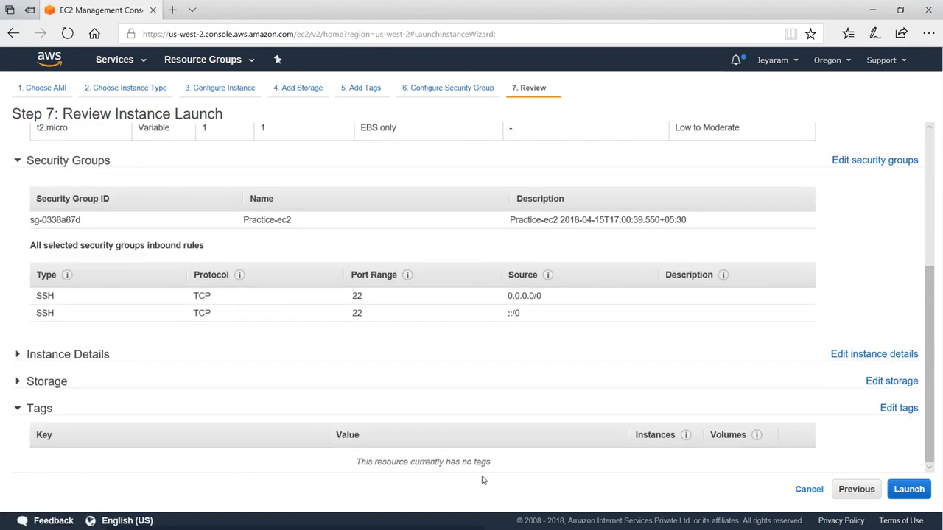
pyautogui.scroll(5, 838, 401)
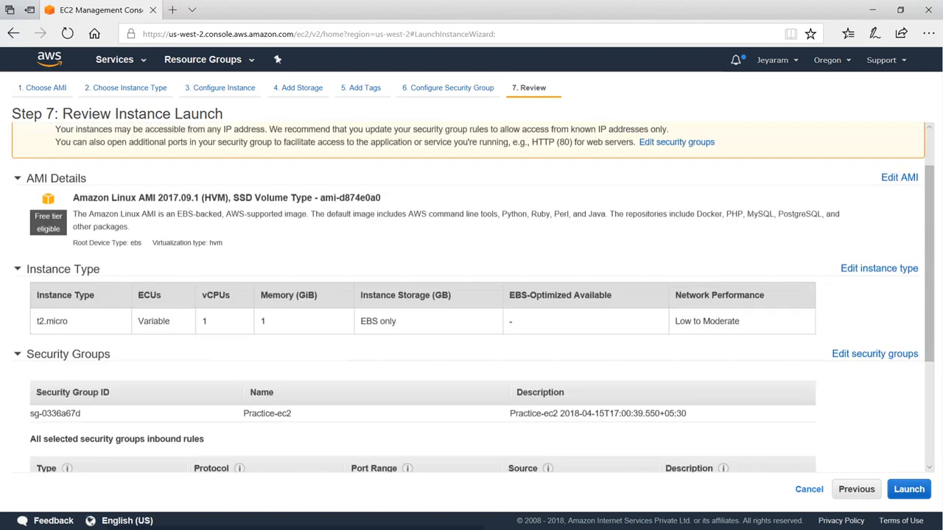
pyautogui.scroll(1, 838, 401)
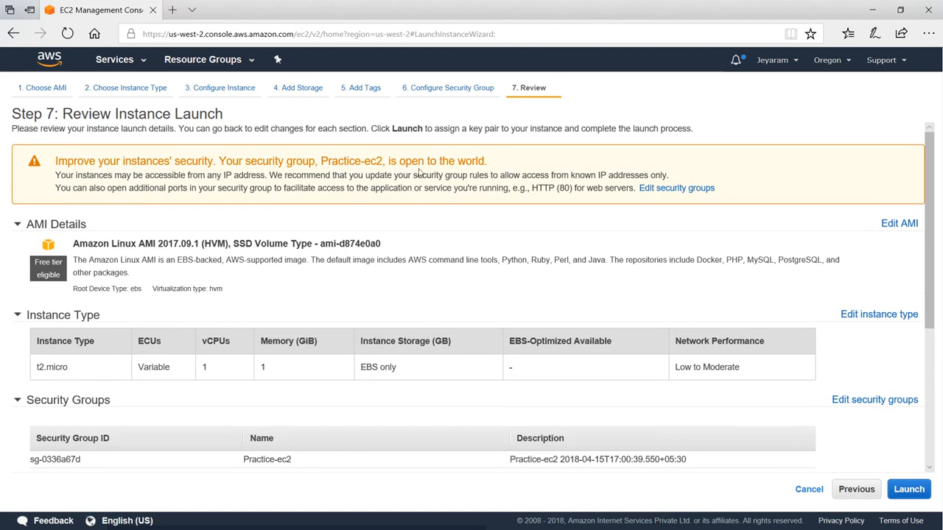
pyautogui.moveTo(499, 165); pyautogui.dragTo(76, 165)
pyautogui.click(222, 184)
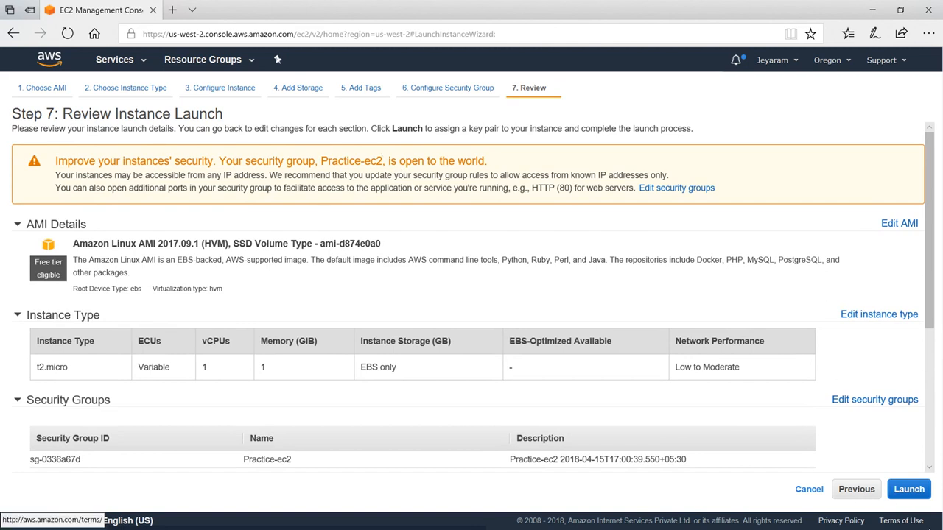
# Launch the instance with the existing practice-ec2 key pair, acknowledging access to its private key file
pyautogui.click(911, 490)
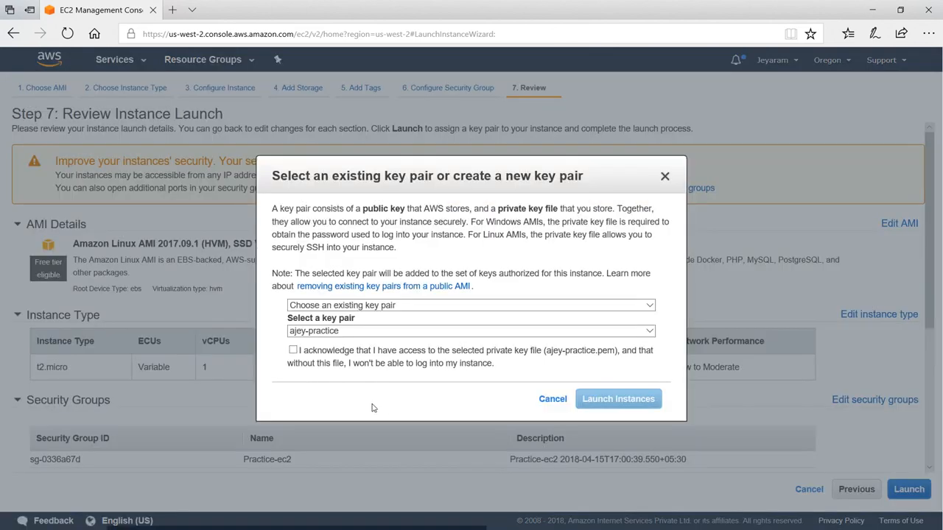
pyautogui.click(339, 332)
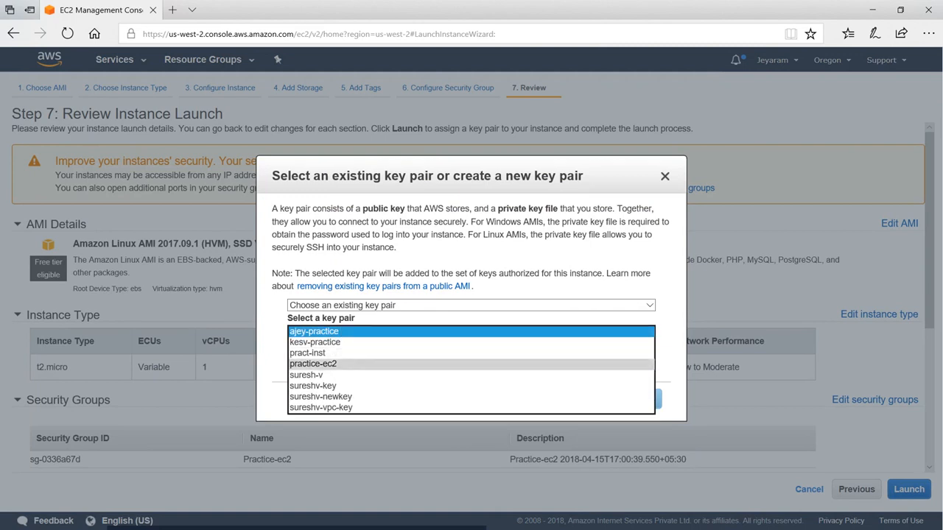
pyautogui.click(317, 364)
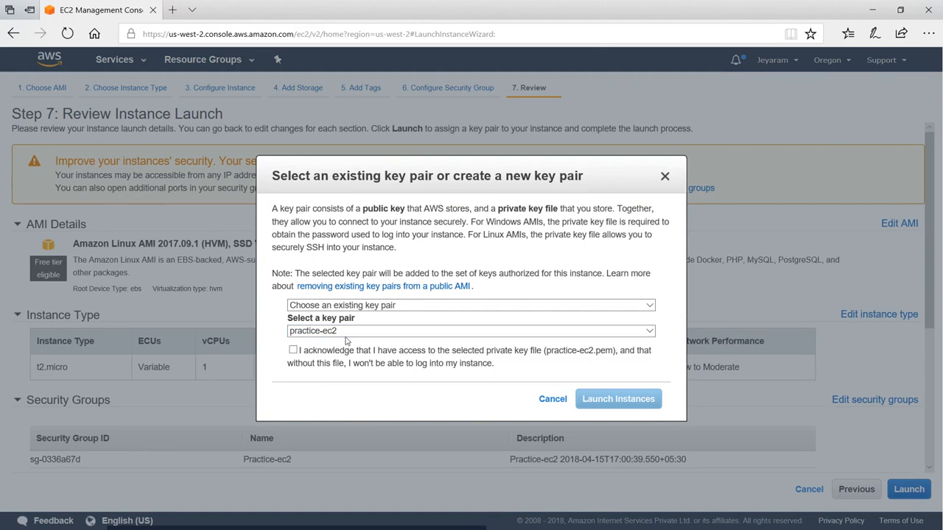
pyautogui.click(293, 351)
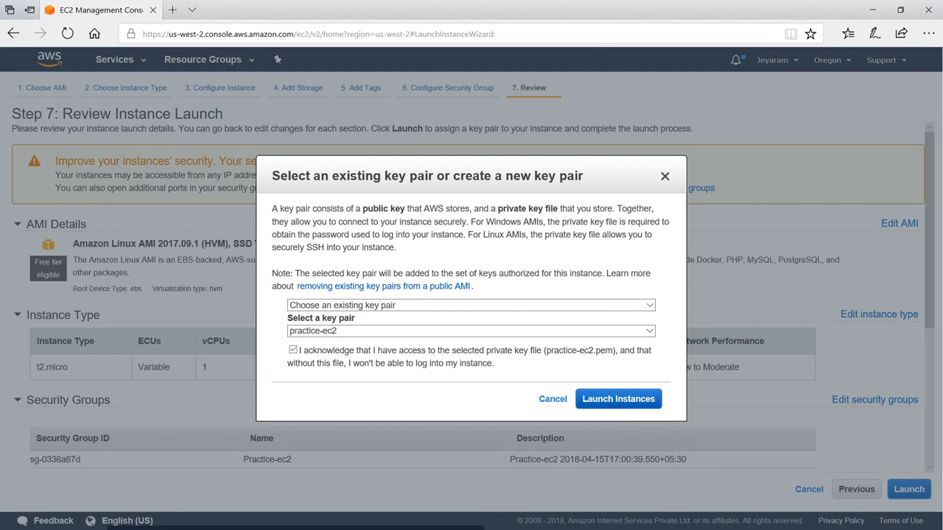
pyautogui.click(618, 399)
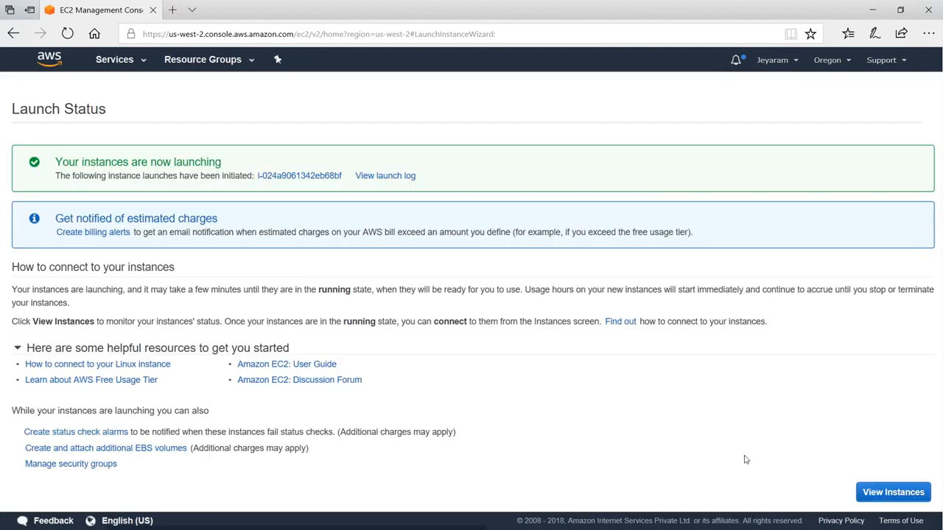
# Open the instances list and view the status checks of the Practice-ec2 instance
pyautogui.click(910, 495)
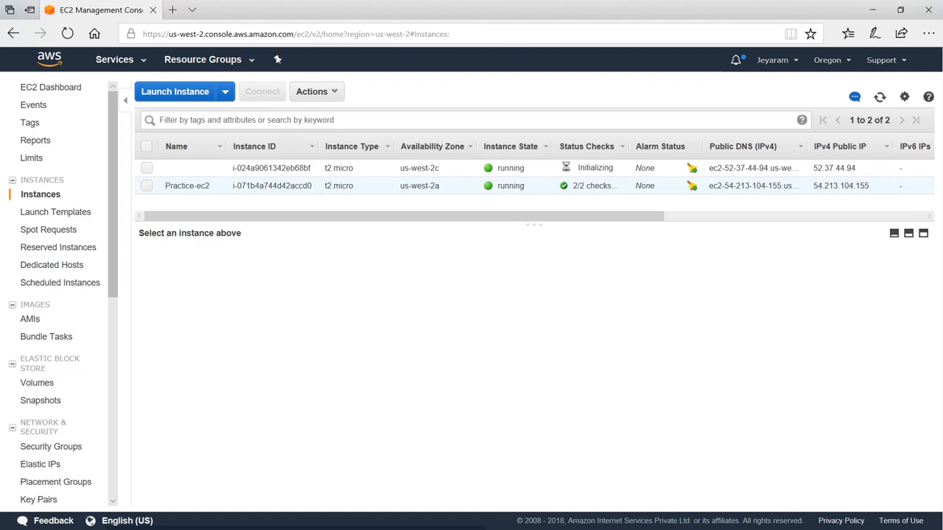
pyautogui.click(146, 186)
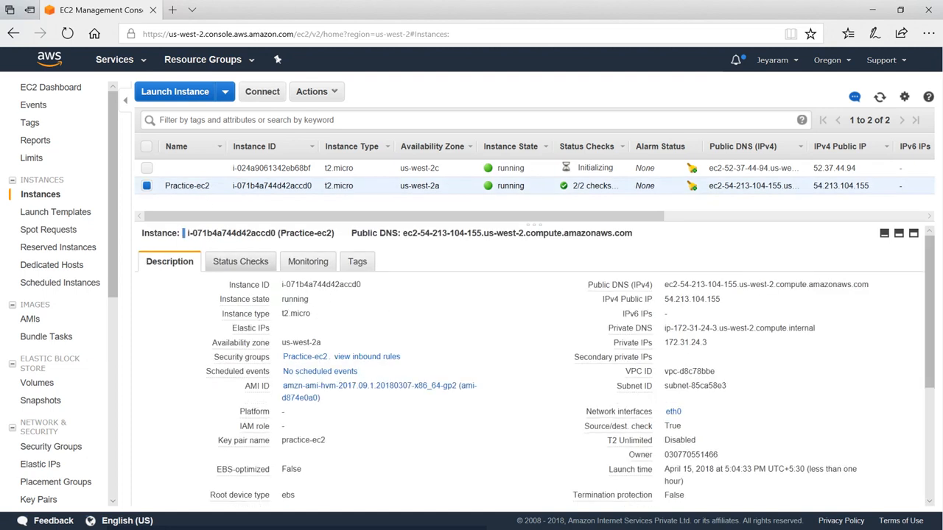
pyautogui.click(240, 262)
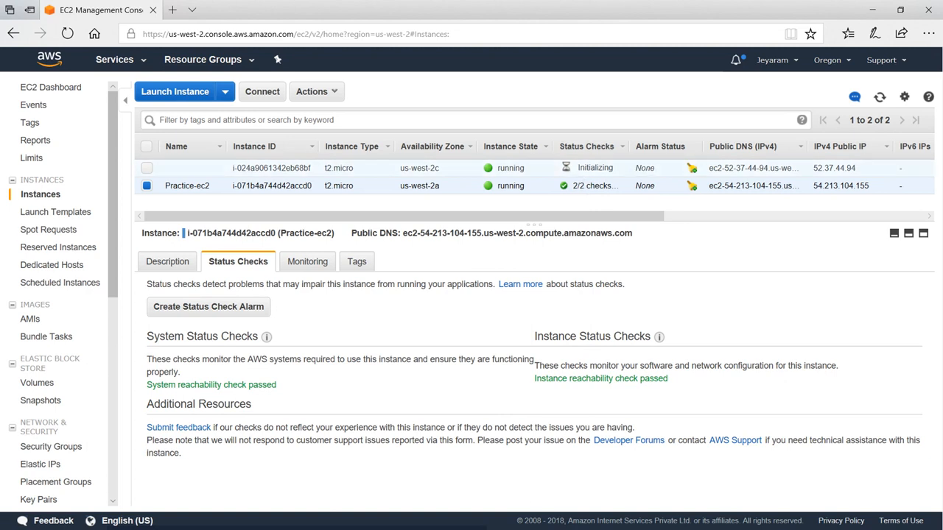
# Examine the new unnamed instance's status checks and read the explanations of the system and instance checks
pyautogui.click(181, 169)
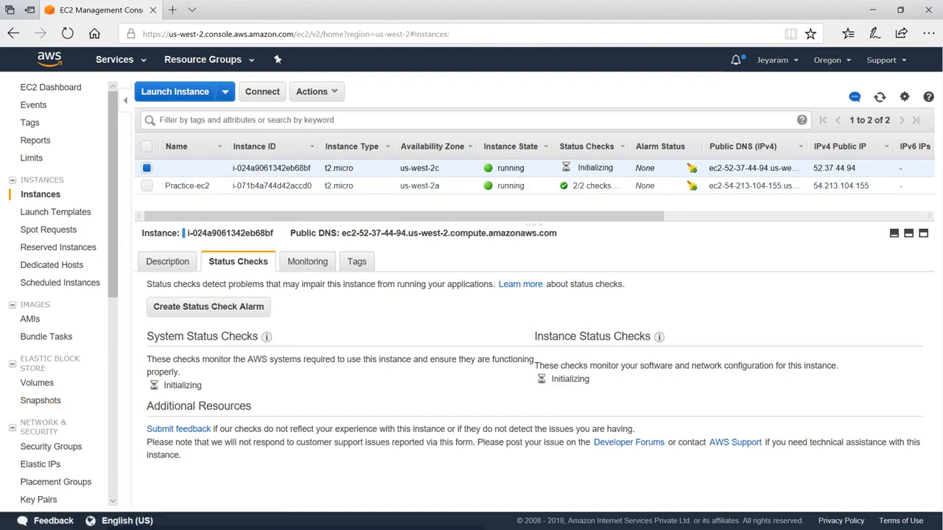
pyautogui.moveTo(265, 343)
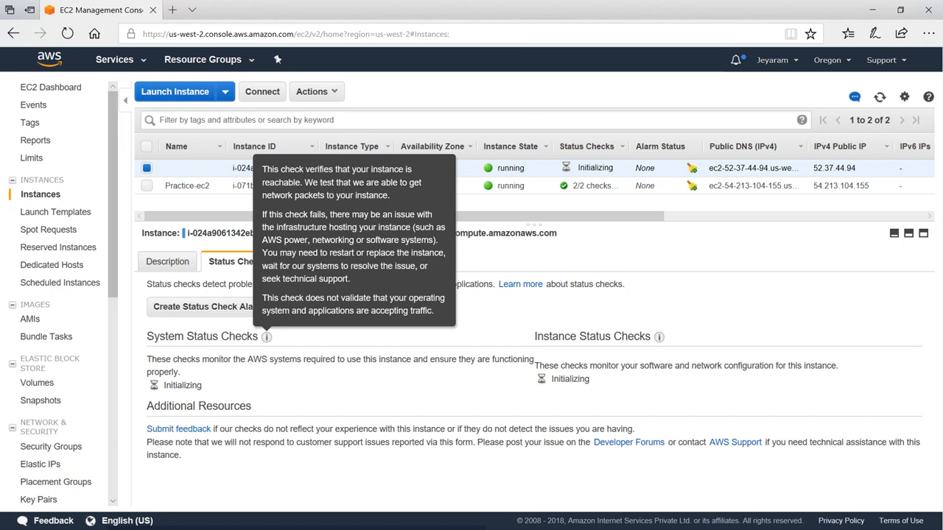
pyautogui.moveTo(663, 338)
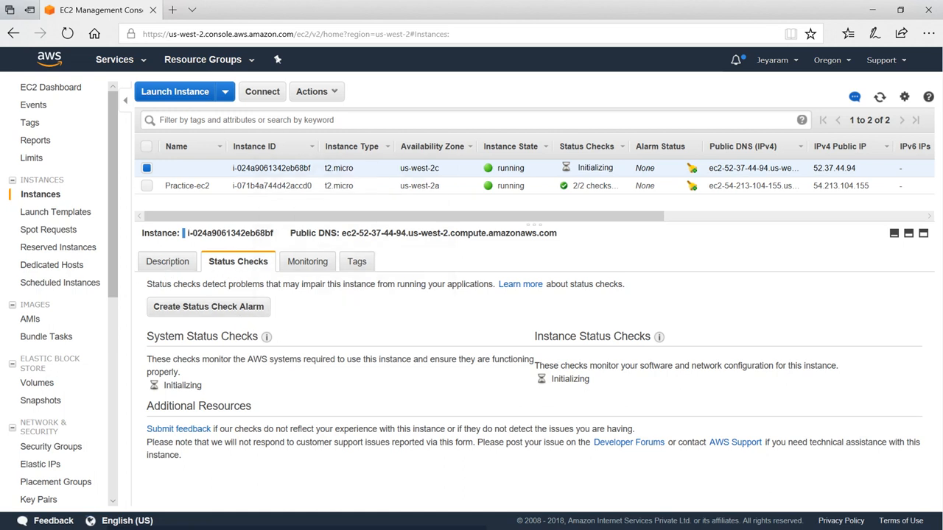
# Show the new instance's description and enlarge the details pane slightly
pyautogui.click(177, 264)
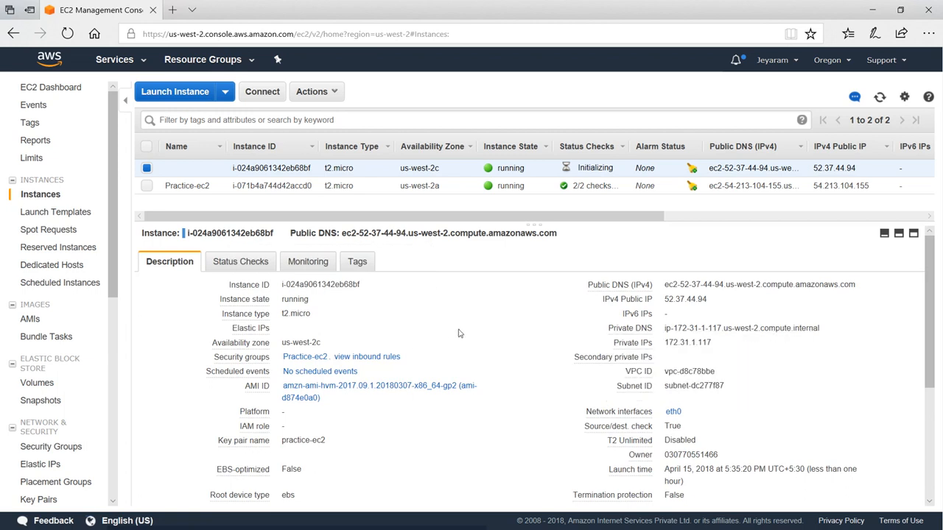
pyautogui.moveTo(527, 223); pyautogui.dragTo(530, 206)
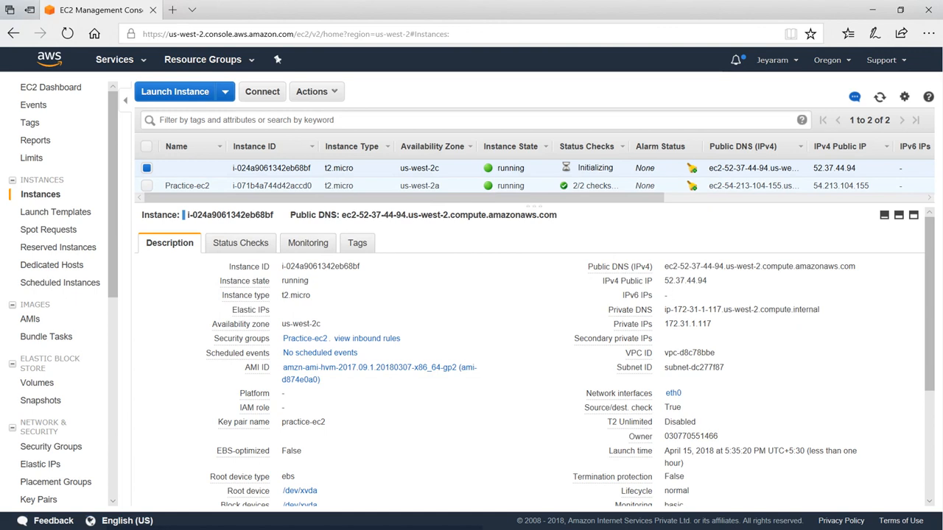
# View the Practice-ec2 instance's description, and return to the description of the new unnamed instance
pyautogui.click(287, 314)
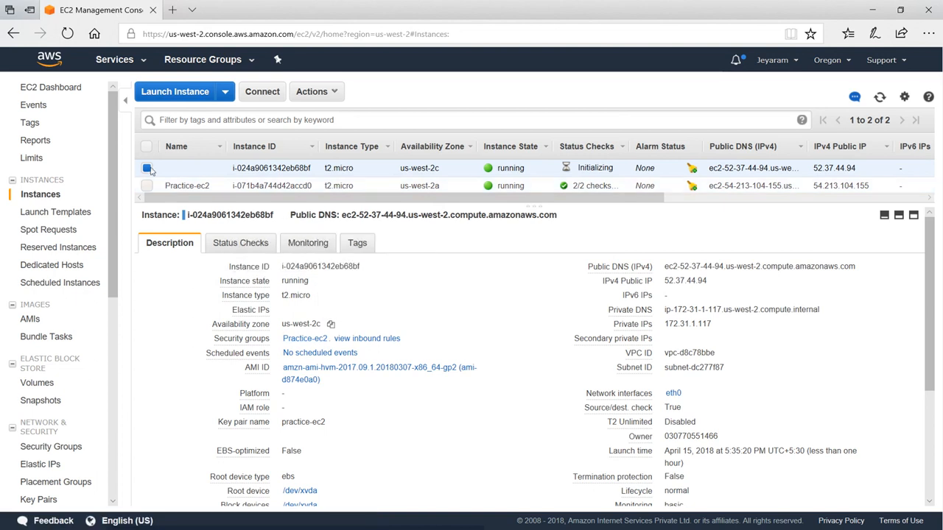
pyautogui.click(147, 171)
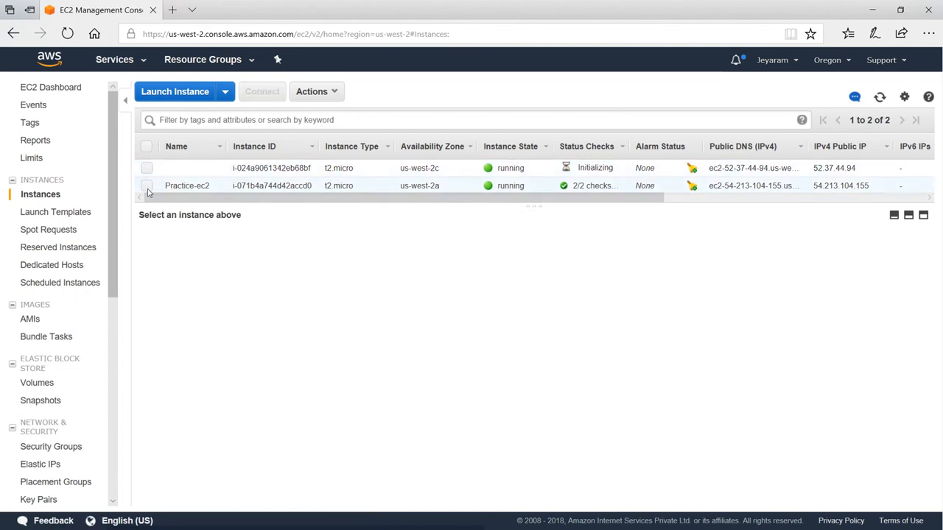
pyautogui.click(146, 186)
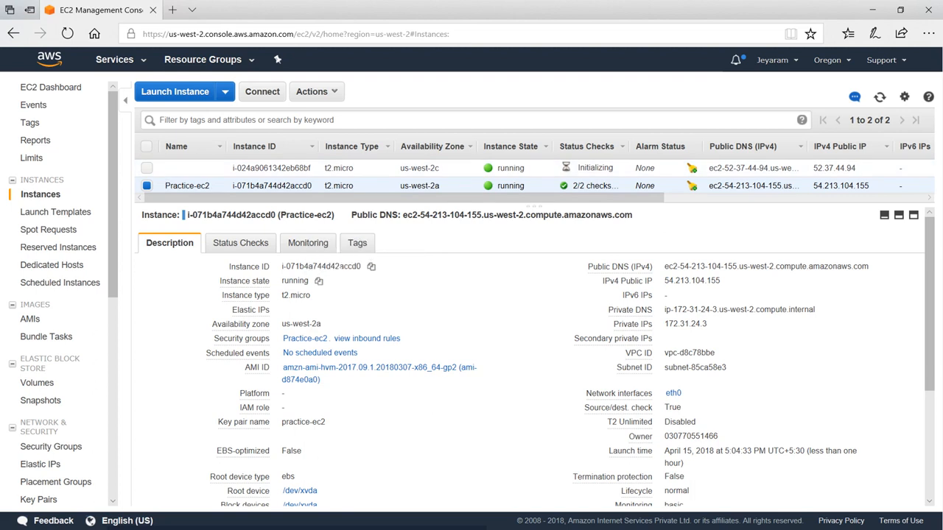
pyautogui.click(147, 168)
pyautogui.click(146, 185)
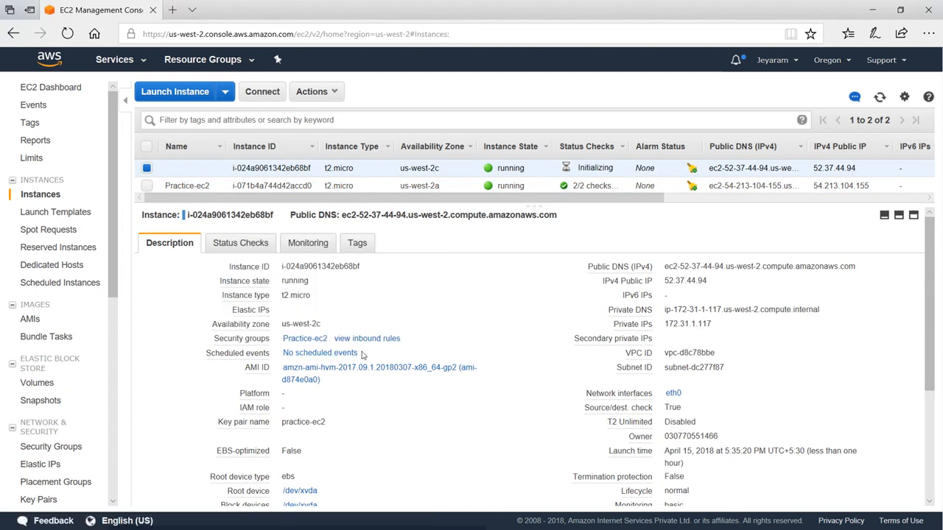
# Read the new instance's key pair, EBS optimization, root device and Elastic GPU details in its description
pyautogui.moveTo(253, 361)
pyautogui.scroll(-1, 359, 381)
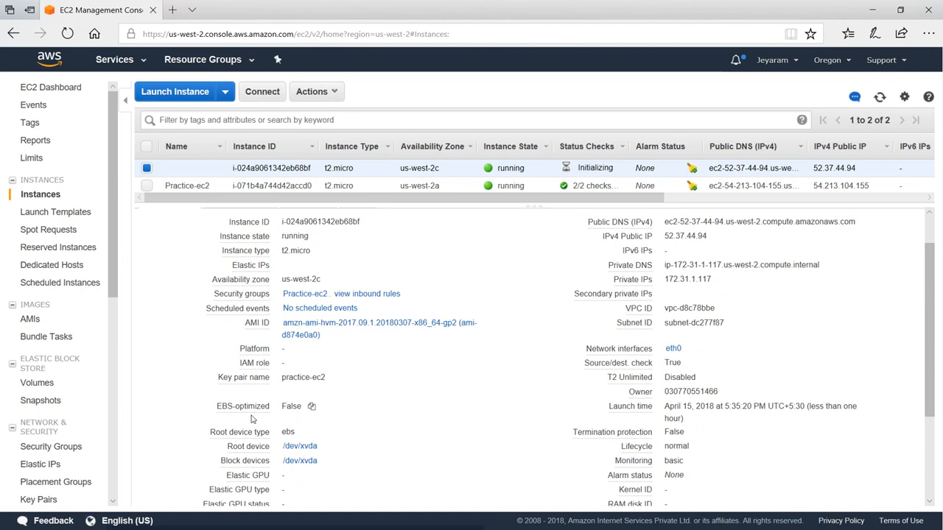
pyautogui.moveTo(271, 399)
pyautogui.moveTo(273, 405)
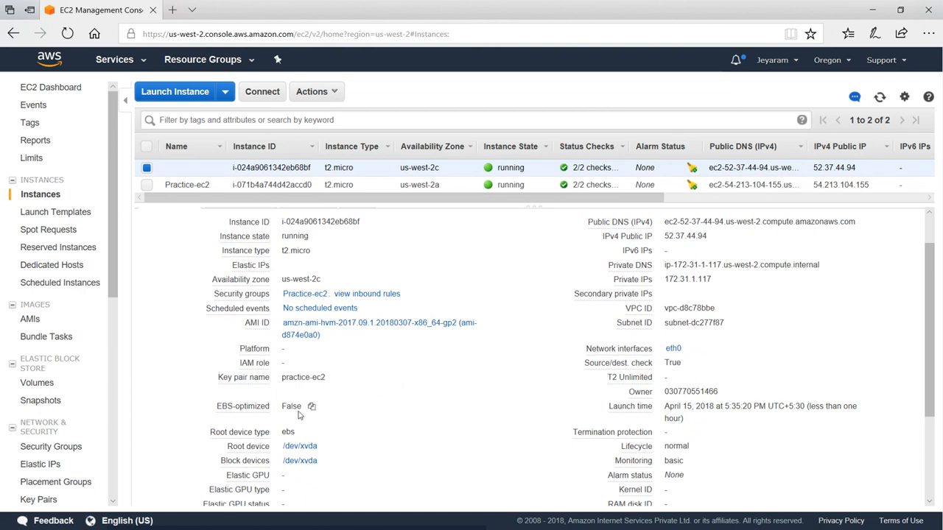
pyautogui.scroll(-2, 435, 449)
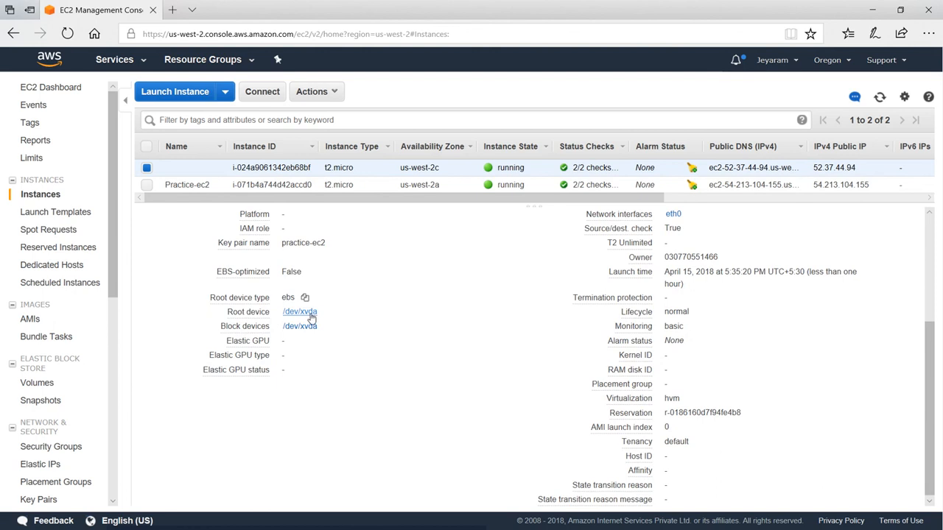
pyautogui.moveTo(257, 316)
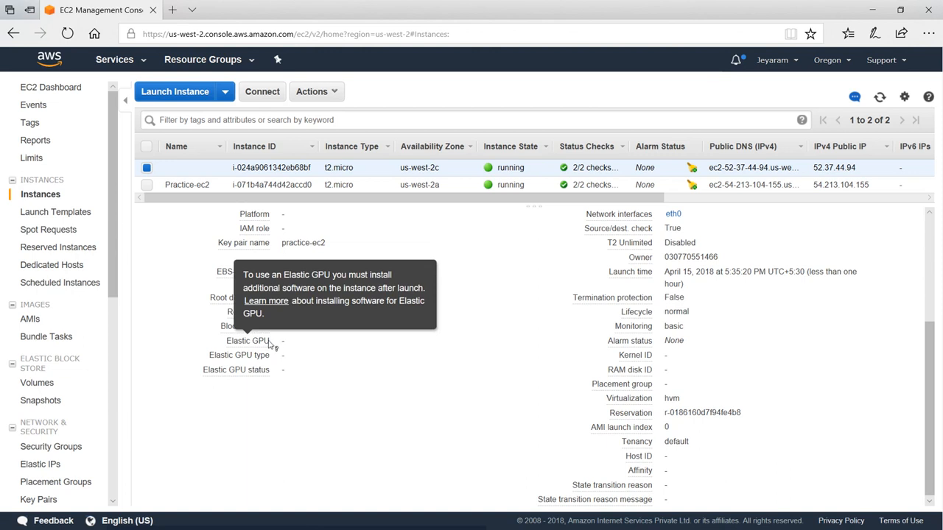
pyautogui.scroll(5, 530, 353)
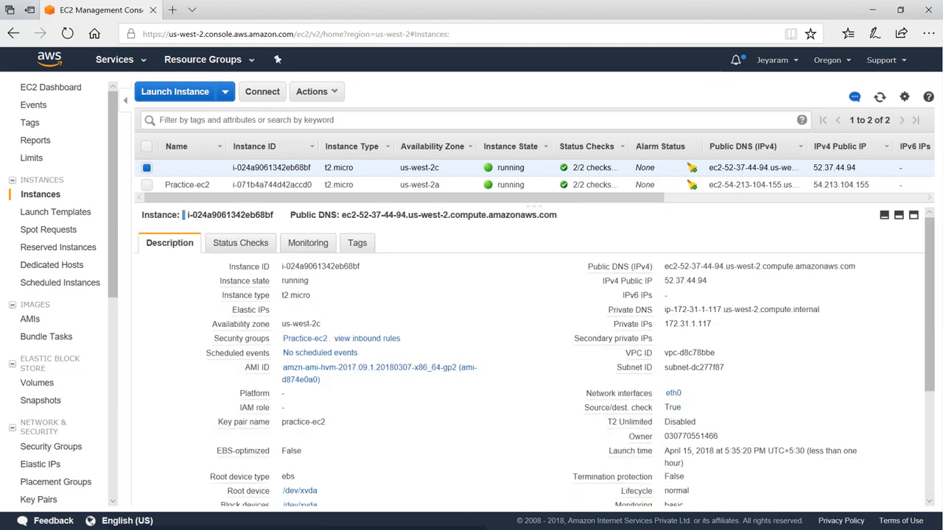
# Highlight the new instance's public DNS name and IPv4 public IP, and read the explanation of the private DNS
pyautogui.doubleClick(718, 266)
pyautogui.click(715, 267)
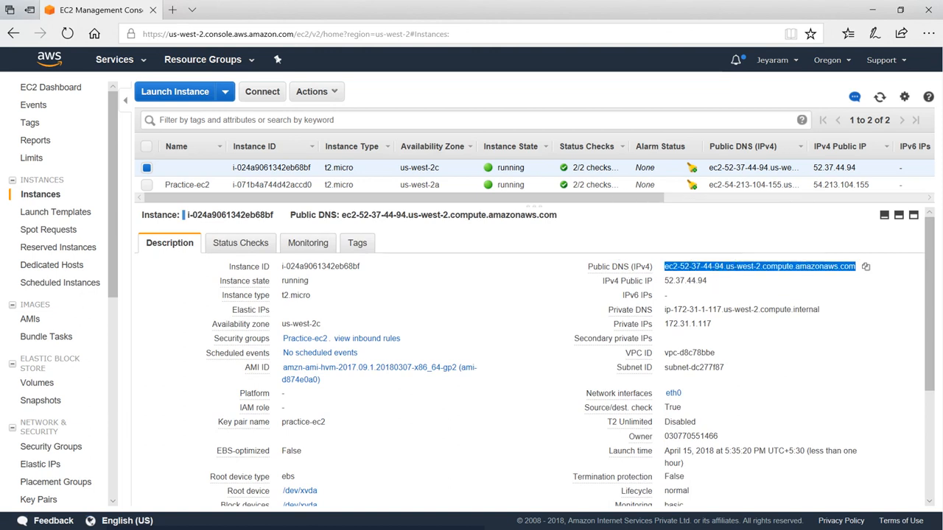
pyautogui.click(759, 267)
pyautogui.moveTo(702, 283); pyautogui.dragTo(662, 284)
pyautogui.click(708, 289)
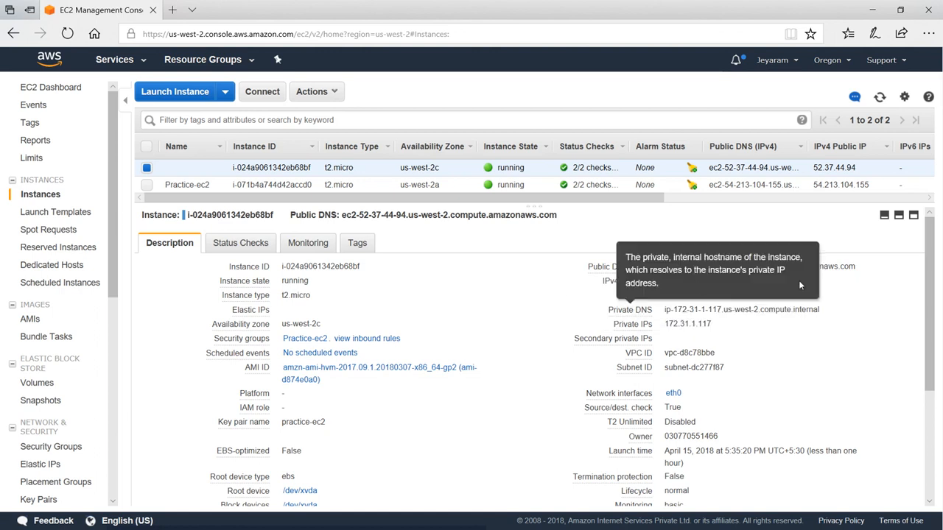
pyautogui.click(721, 299)
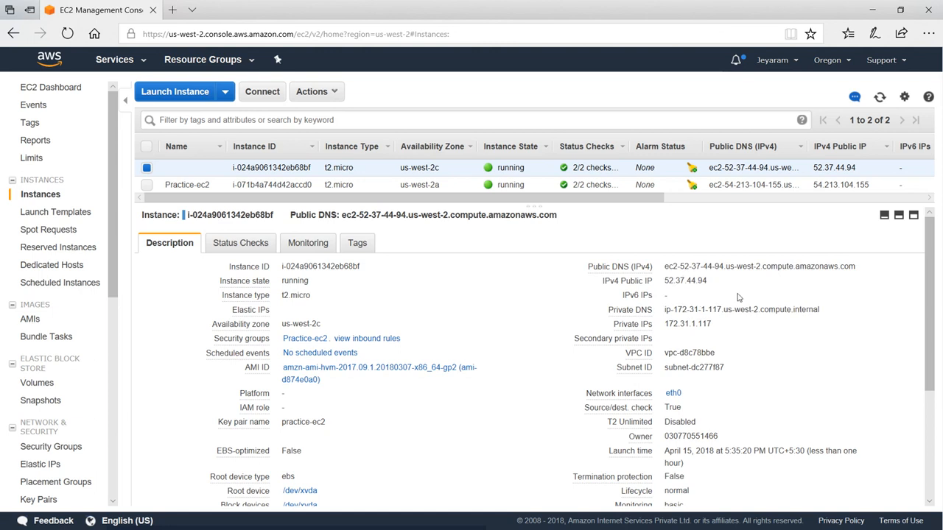
# Highlight the IP portion of the instance's private DNS name and its private IP address to compare them
pyautogui.moveTo(653, 320)
pyautogui.moveTo(673, 310); pyautogui.dragTo(721, 310)
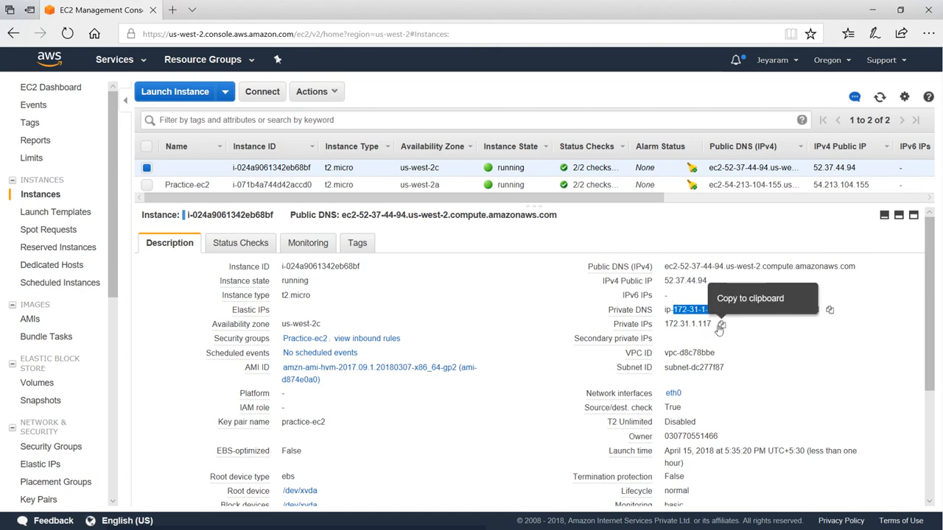
pyautogui.moveTo(712, 324); pyautogui.dragTo(652, 325)
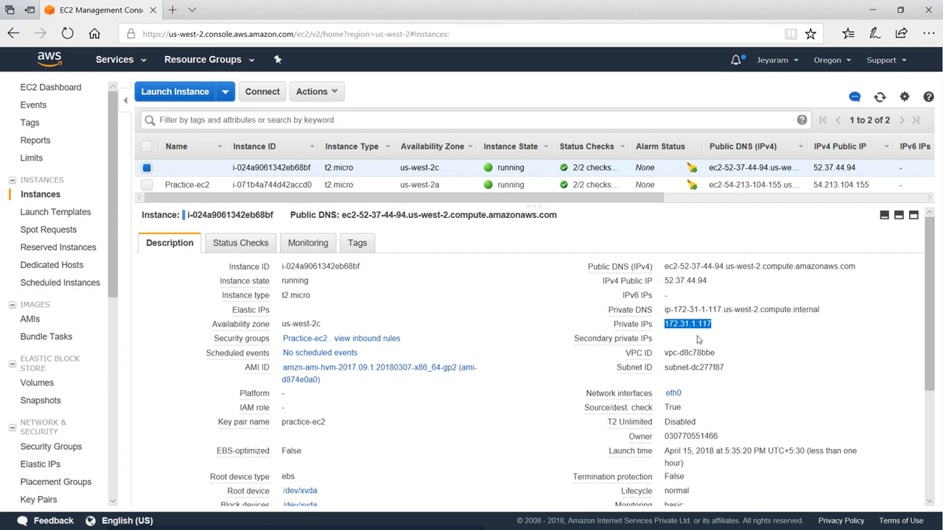
pyautogui.moveTo(645, 369)
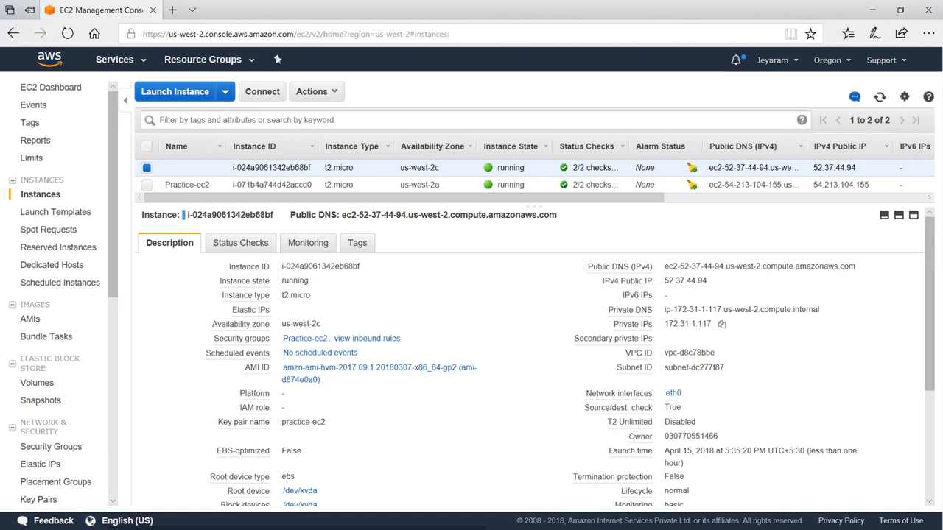
# Examine the instance's private IP address, and read the explanation of secondary private IPs
pyautogui.scroll(-1, 530, 354)
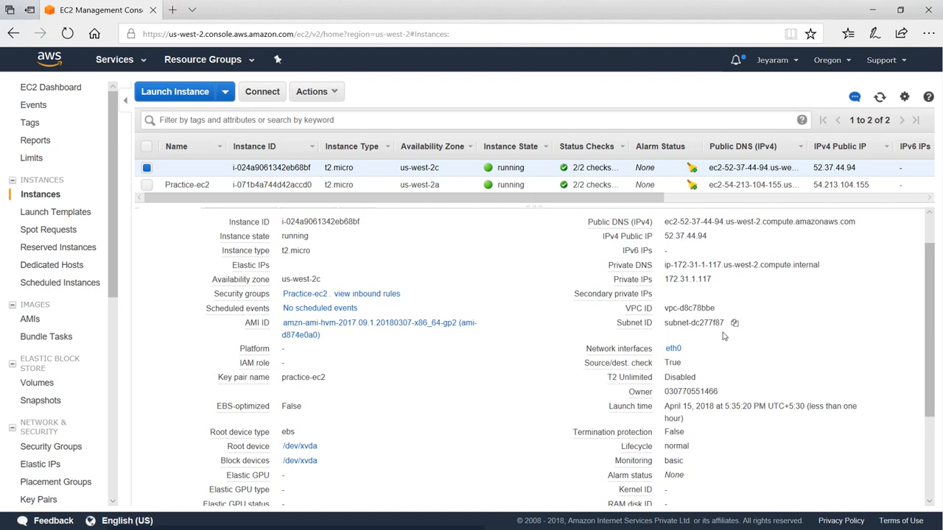
pyautogui.scroll(-1, 722, 336)
pyautogui.scroll(1, 692, 361)
pyautogui.doubleClick(694, 279)
pyautogui.moveTo(710, 279); pyautogui.dragTo(665, 289)
pyautogui.click(670, 292)
pyautogui.moveTo(713, 284); pyautogui.dragTo(666, 288)
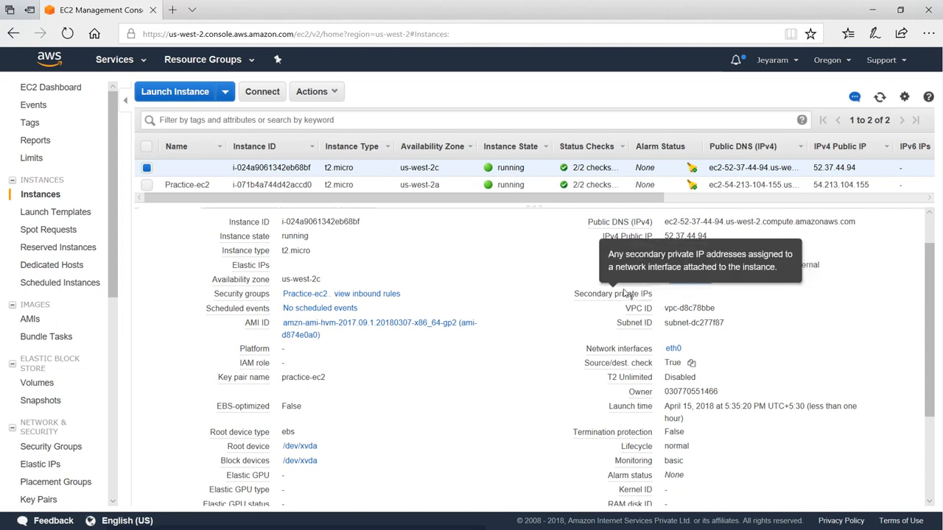
pyautogui.click(785, 317)
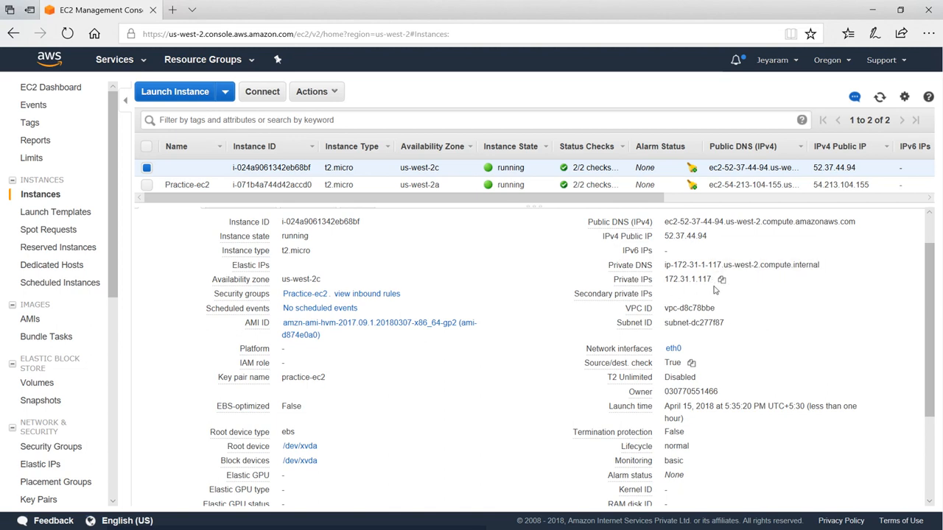
# Read the rest of the instance's description, from network interfaces, owner and launch time down to the state transition fields
pyautogui.scroll(-1, 788, 322)
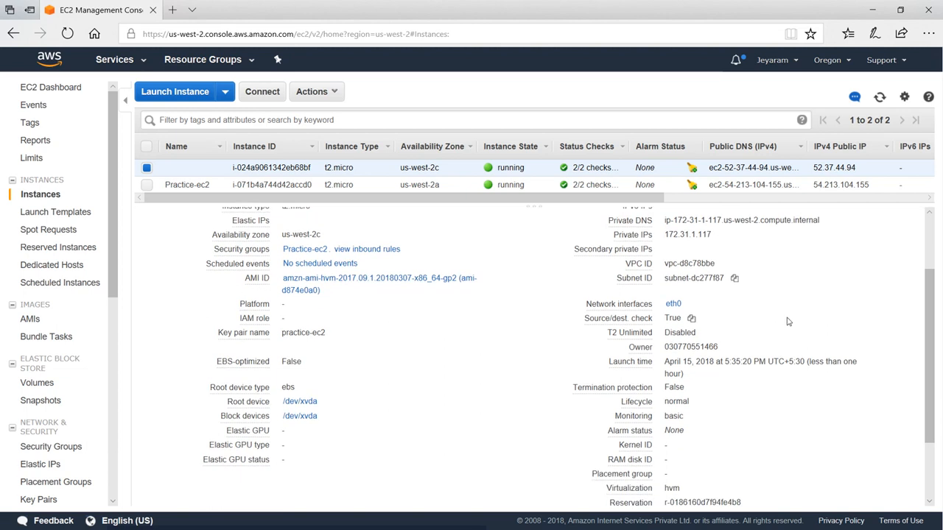
pyautogui.scroll(-1, 788, 322)
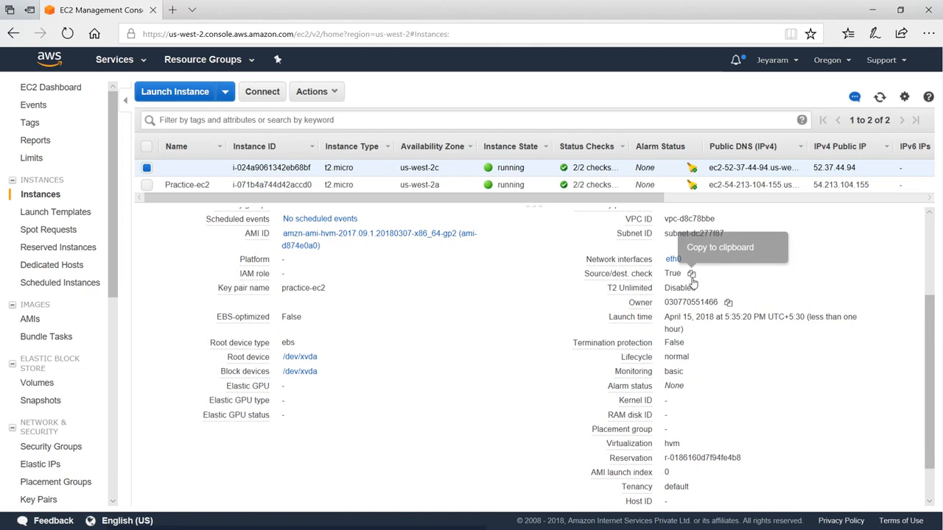
pyautogui.click(732, 347)
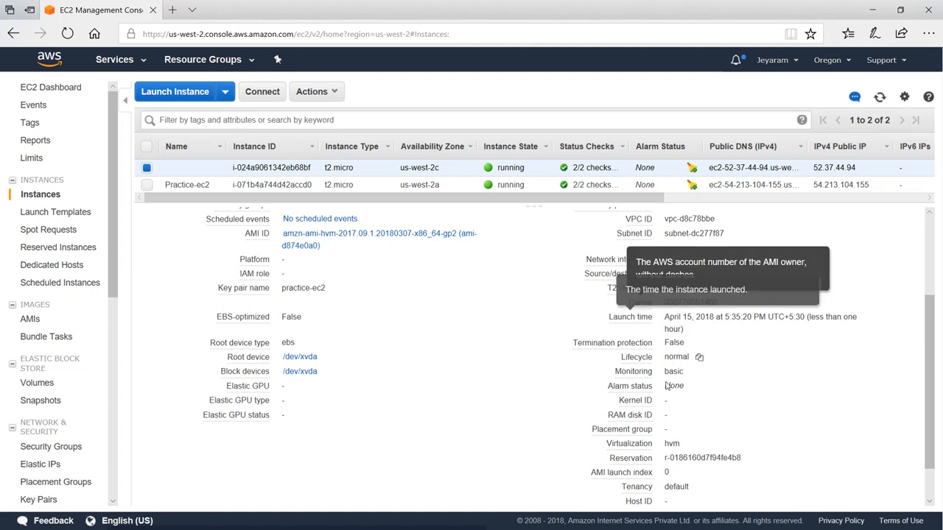
pyautogui.scroll(-1, 770, 438)
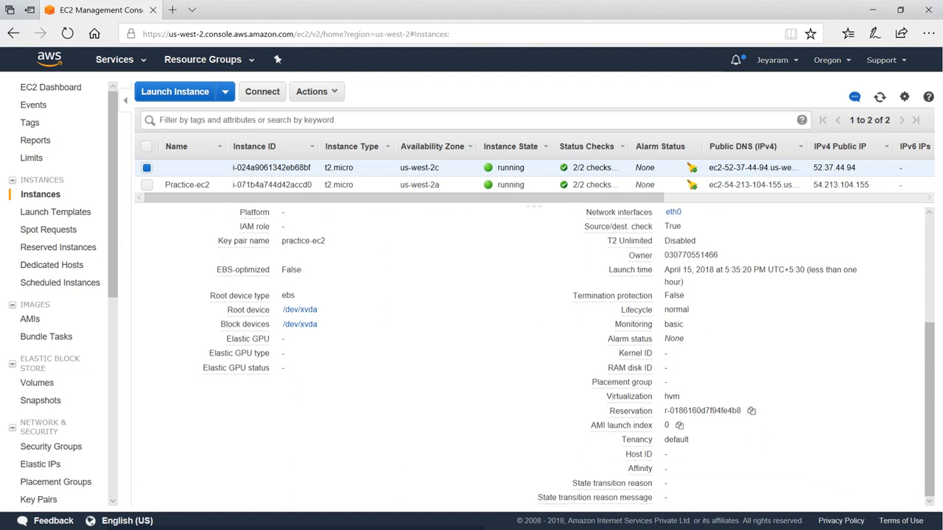
pyautogui.scroll(3, 772, 406)
pyautogui.scroll(1, 531, 353)
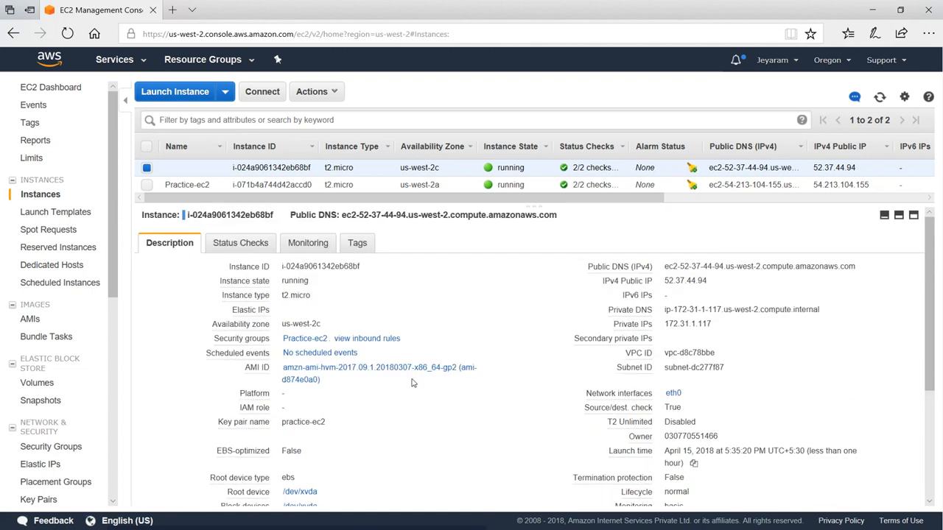
# Examine the new instance's CloudWatch monitoring graphs for CPU, disk, network, failed status checks and CPU credits
pyautogui.click(309, 244)
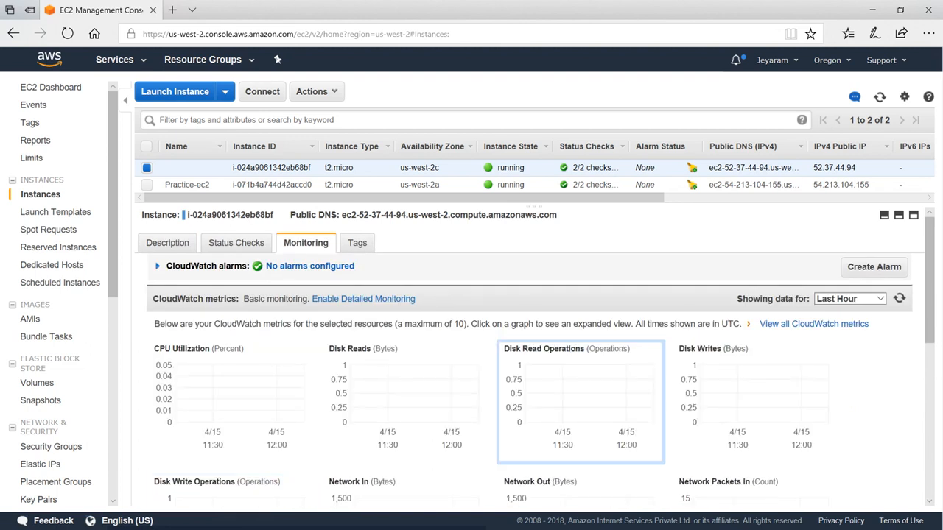
pyautogui.scroll(-2, 575, 397)
pyautogui.scroll(2, 295, 369)
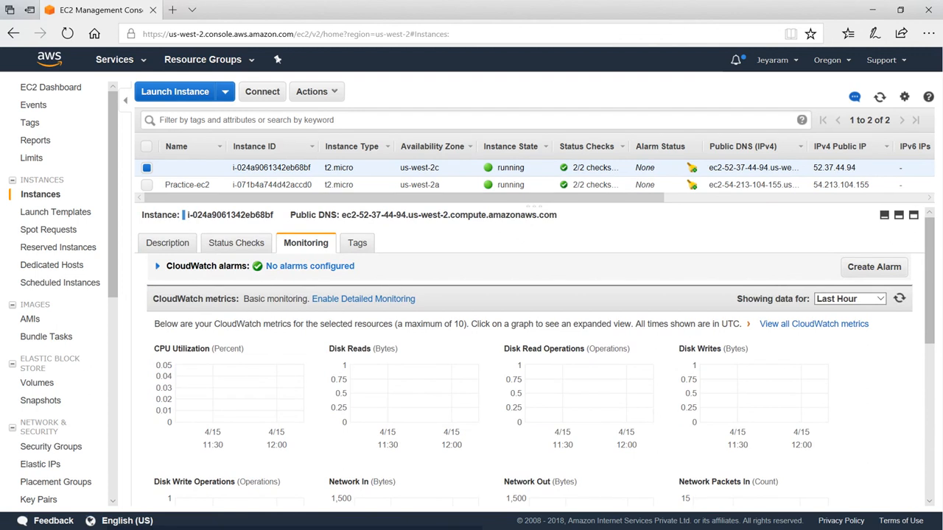
pyautogui.scroll(-1, 292, 385)
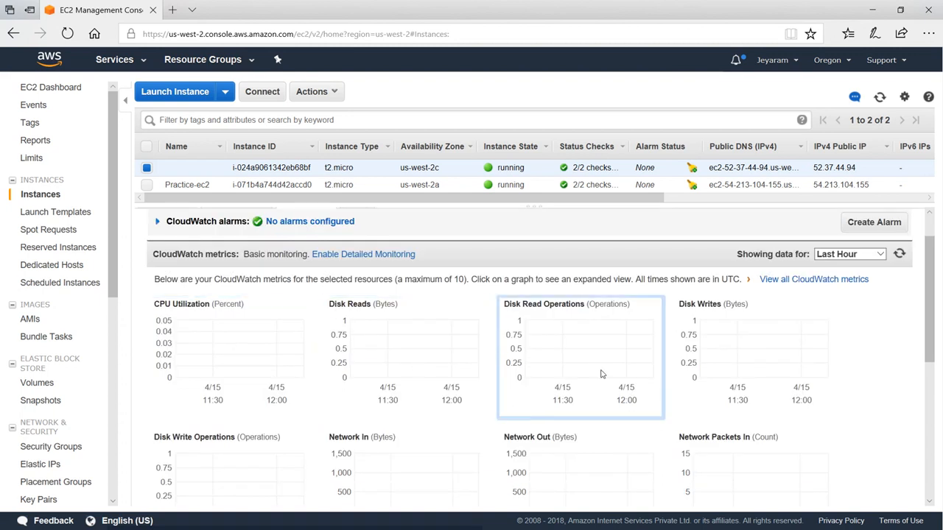
pyautogui.scroll(-2, 729, 347)
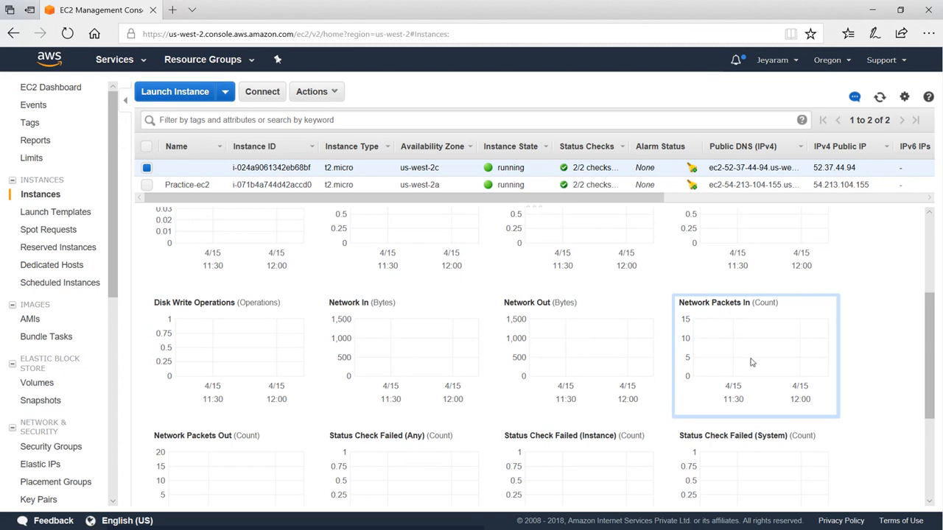
pyautogui.scroll(-3, 747, 358)
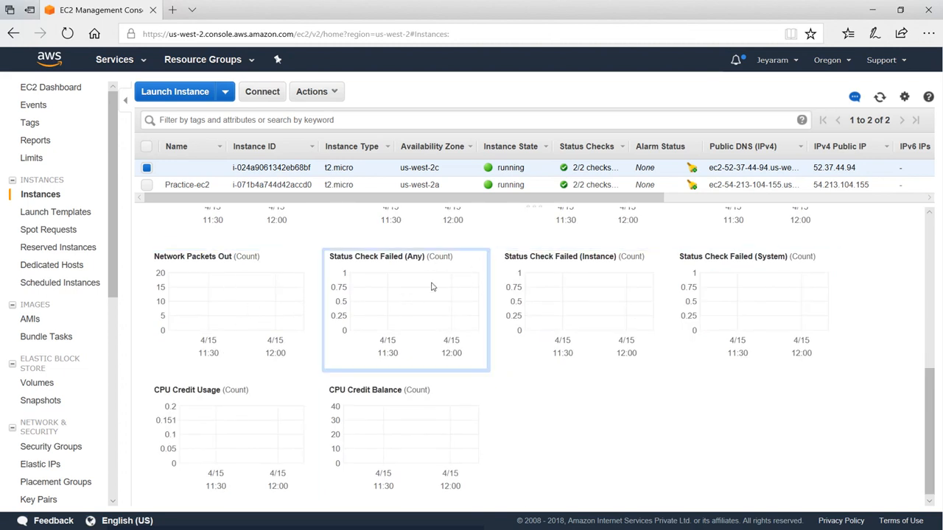
pyautogui.scroll(-1, 379, 401)
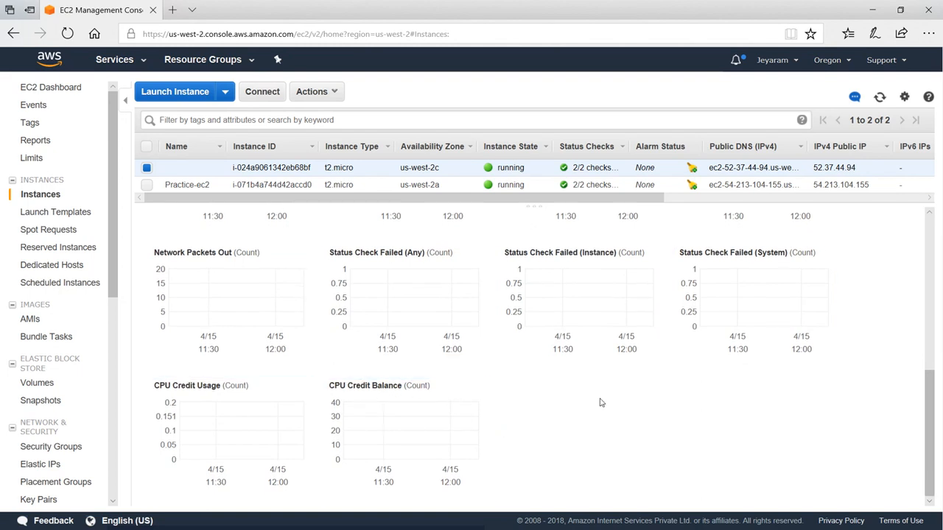
pyautogui.scroll(3, 600, 400)
pyautogui.scroll(3, 530, 353)
pyautogui.scroll(-3, 810, 294)
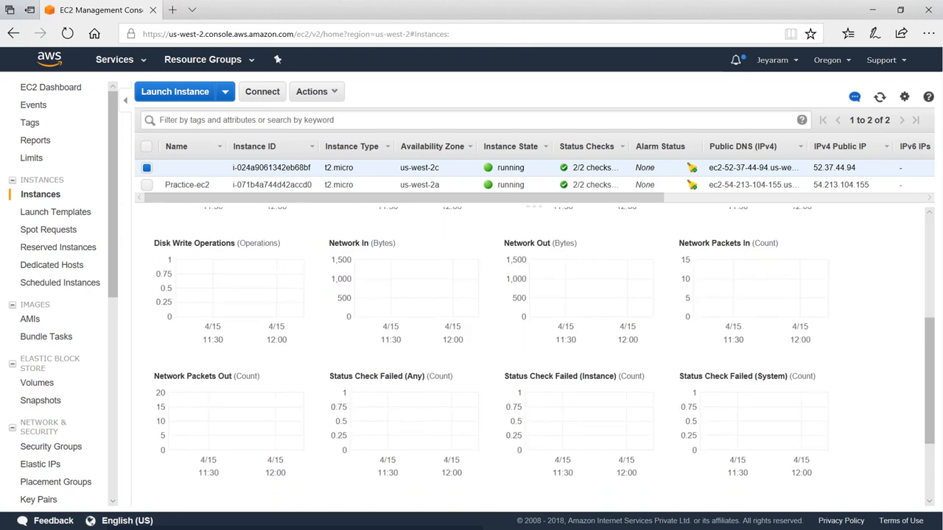
pyautogui.scroll(3, 810, 295)
# View the time ranges offered for the CloudWatch metrics, and close the choices without picking one
pyautogui.click(849, 250)
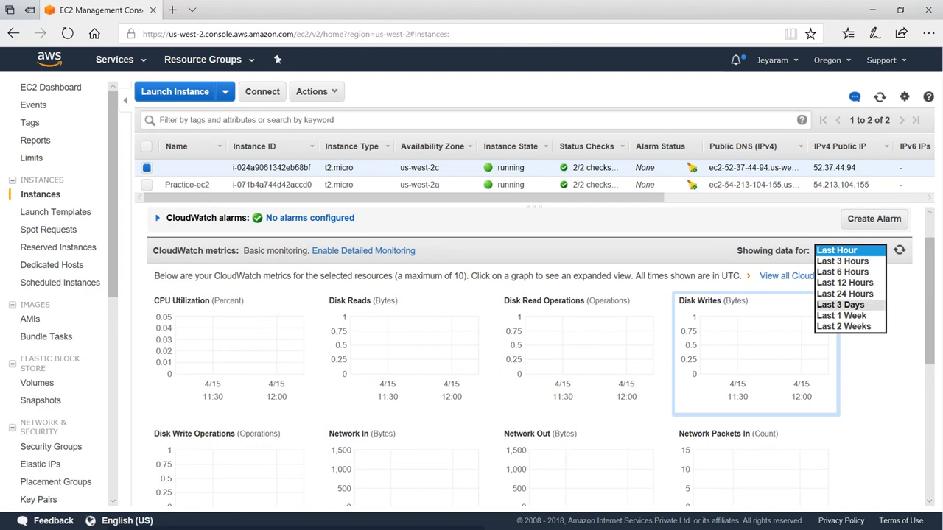
pyautogui.click(901, 381)
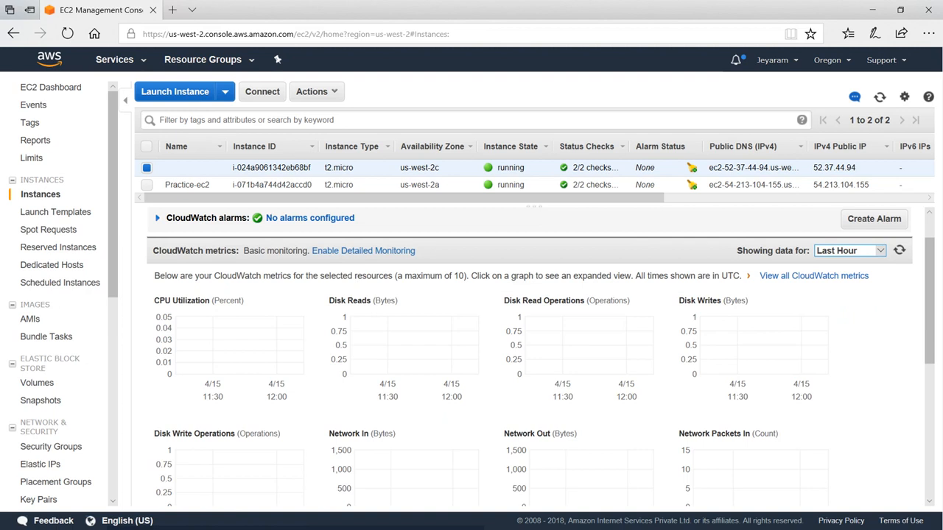
pyautogui.scroll(2, 405, 354)
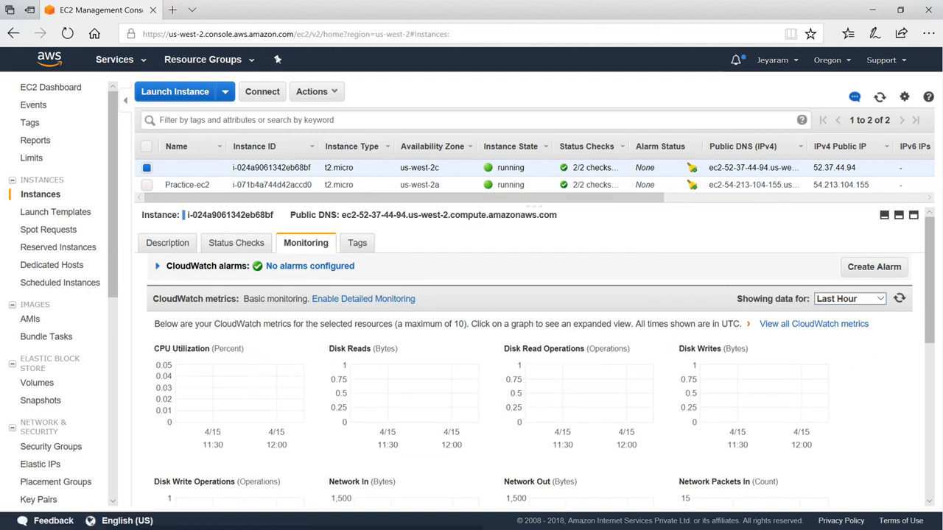
# View the new instance's status checks and the further columns of the instances list, and show its tags
pyautogui.click(245, 244)
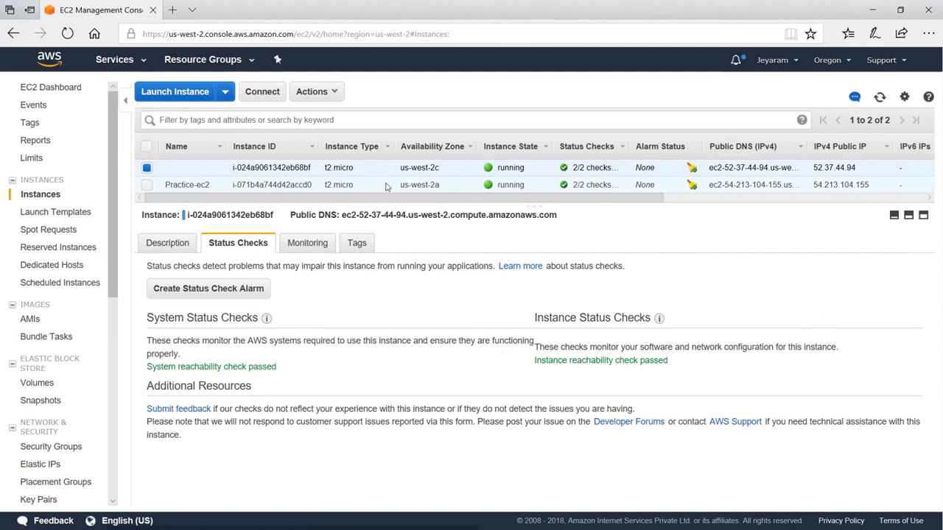
pyautogui.moveTo(384, 199); pyautogui.dragTo(671, 206)
pyautogui.click(354, 243)
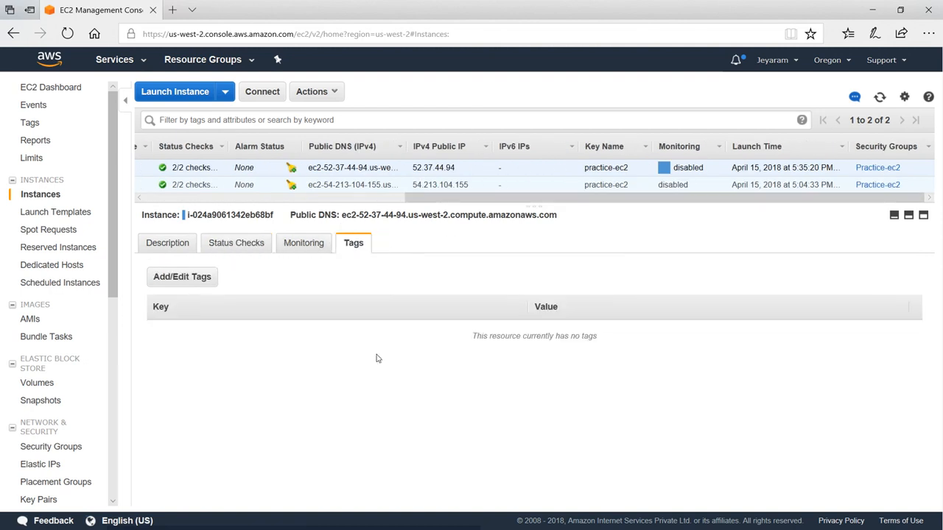
pyautogui.click(182, 276)
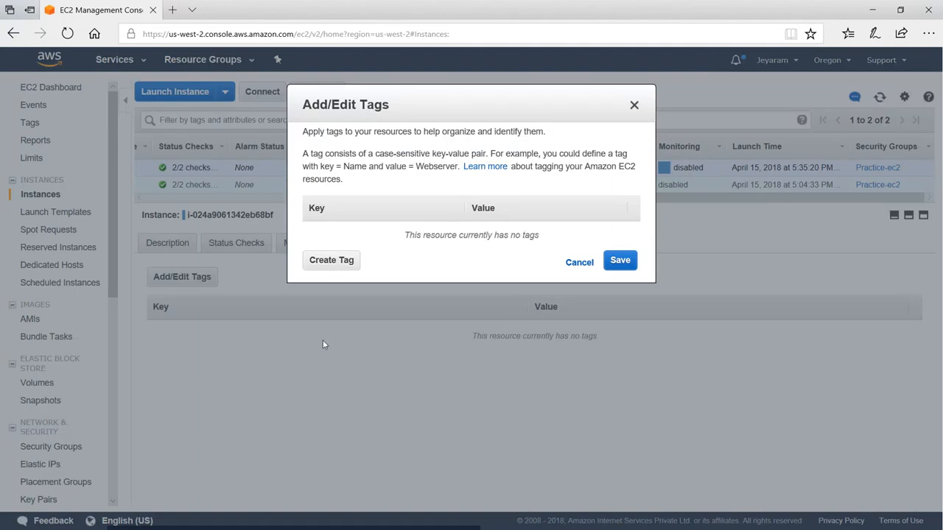
pyautogui.click(335, 262)
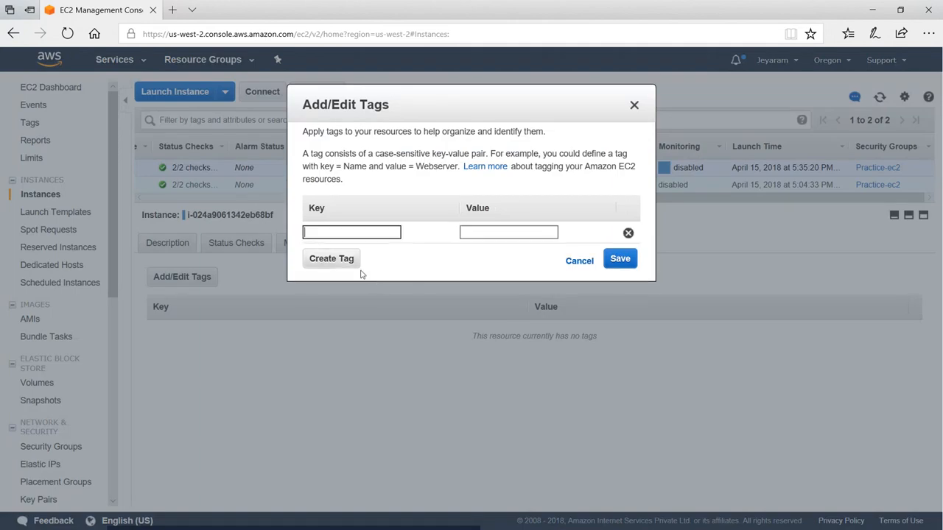
pyautogui.click(634, 106)
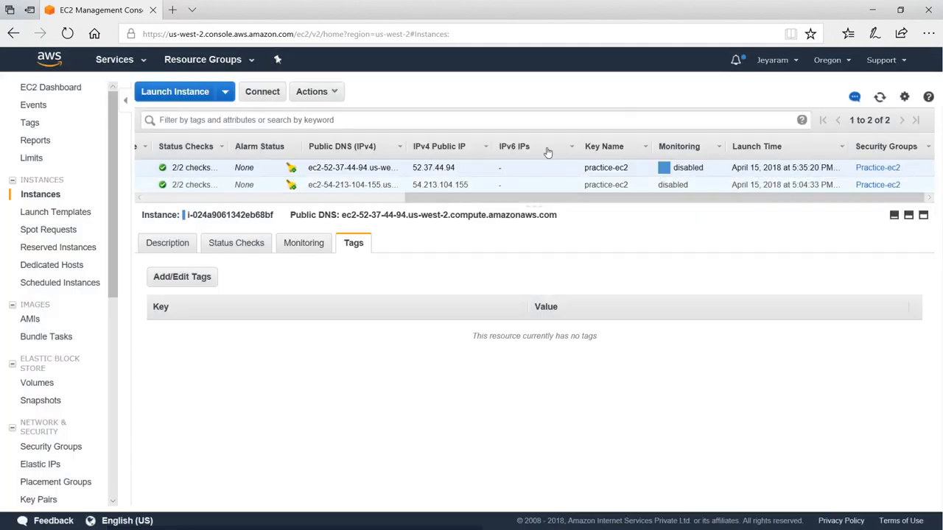
# Name the unnamed new instance with the owner's short name followed by "-practice"
pyautogui.moveTo(408, 203); pyautogui.dragTo(131, 228)
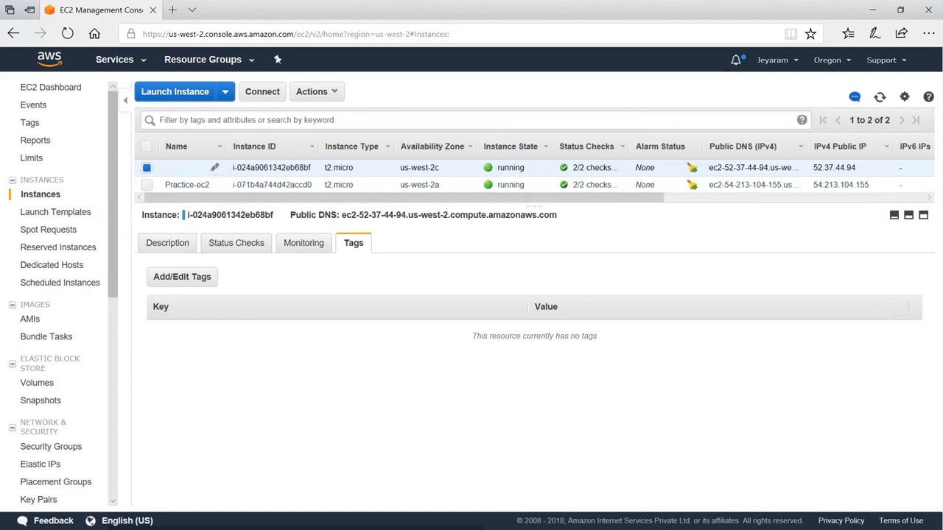
pyautogui.click(214, 168)
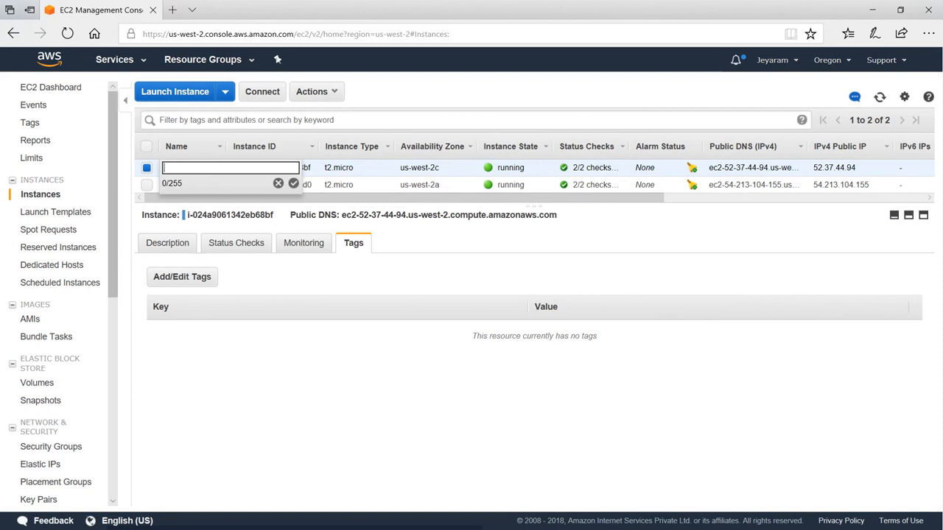
pyautogui.write('Jey-practice')
pyautogui.click(293, 183)
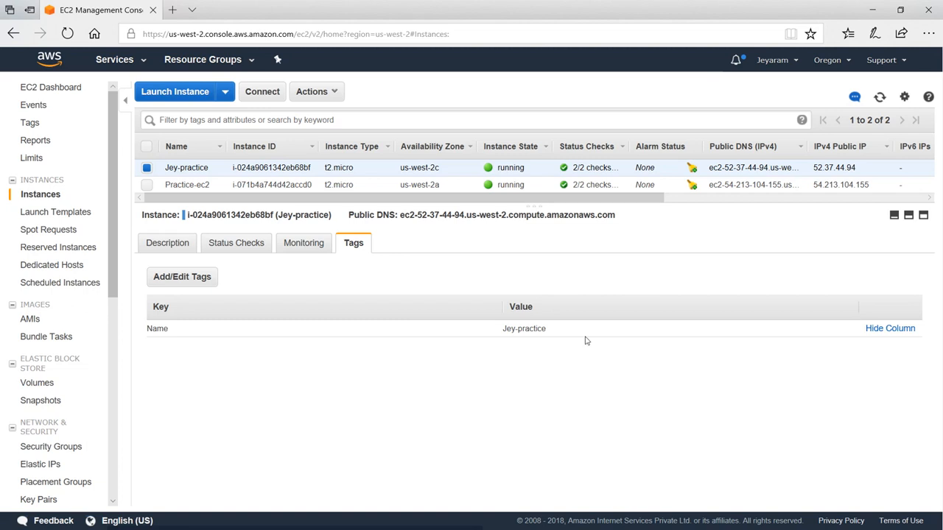
# Add a tag to the new instance with key Env and value Dev
pyautogui.click(177, 281)
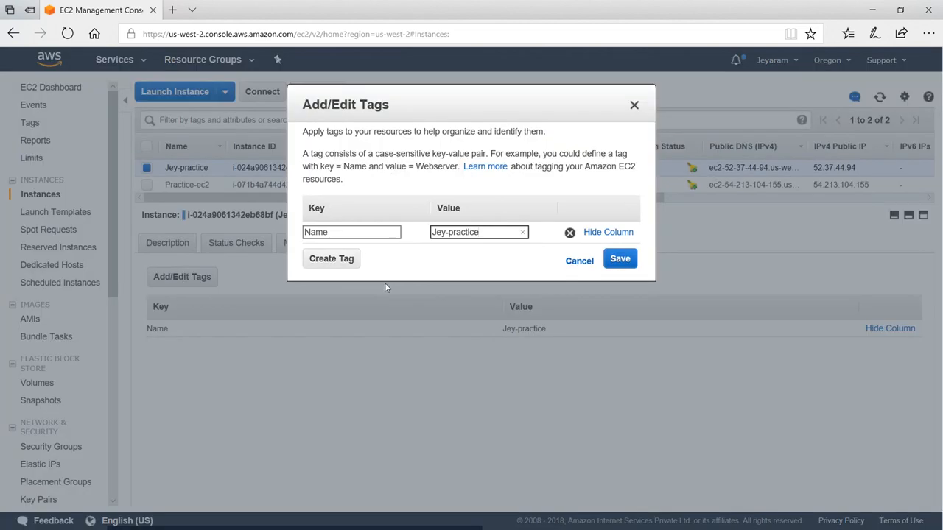
pyautogui.click(333, 261)
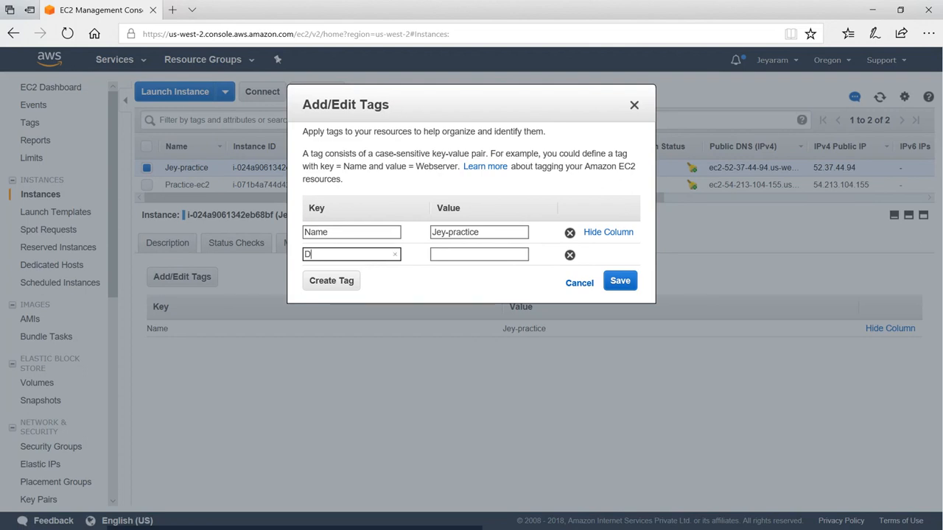
pyautogui.write('Env')
pyautogui.press('Tab')
pyautogui.write('DEv')
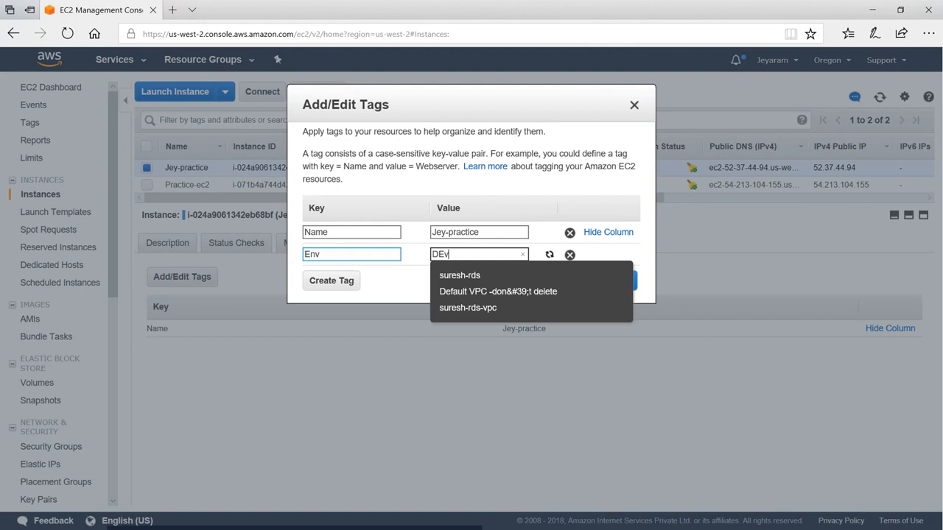
pyautogui.press('BackSpace')
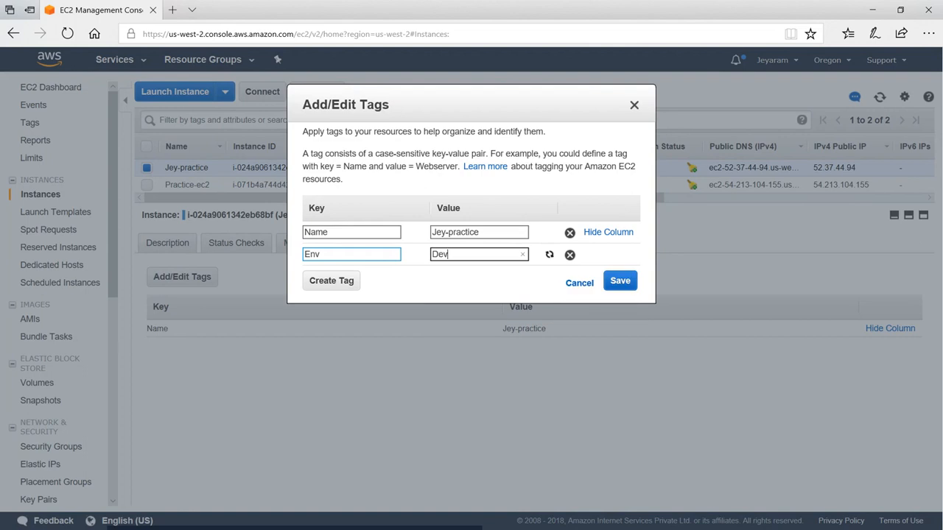
# Add another tag with key Project and value ESI, and save the instance's tags
pyautogui.click(328, 280)
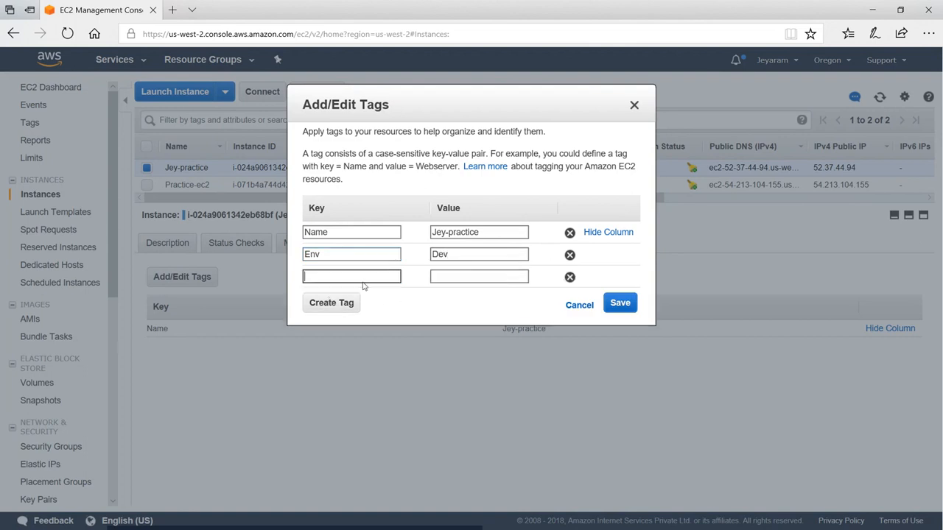
pyautogui.click(361, 278)
pyautogui.write('Pro')
pyautogui.write('act')
pyautogui.press('BackSpace')
pyautogui.press('BackSpace')
pyautogui.press('BackSpace')
pyautogui.write('oject')
pyautogui.press('Tab')
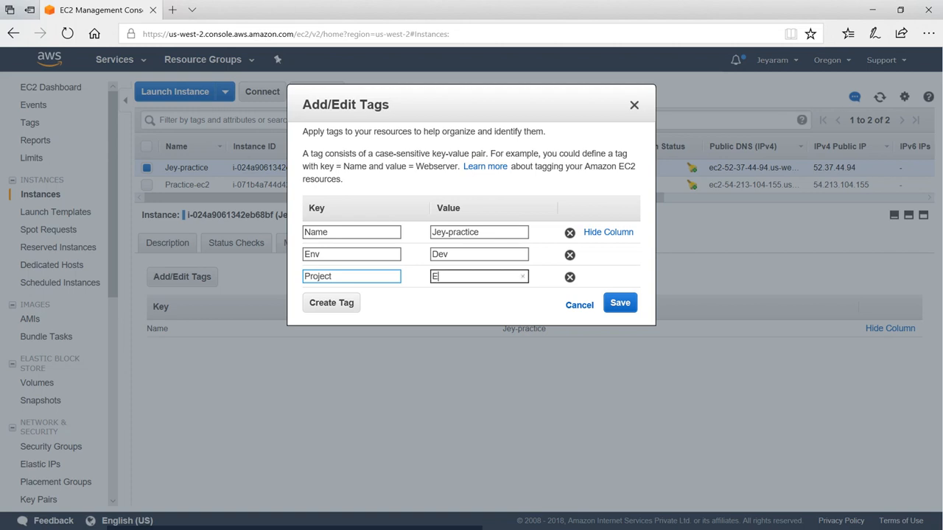
pyautogui.write('ESI')
pyautogui.click(618, 310)
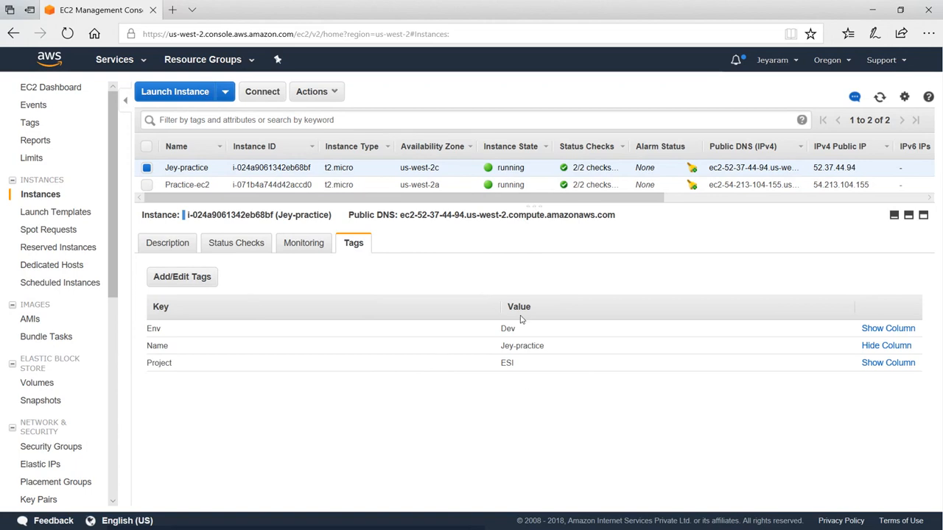
# Add a tag with key "Created by" and the creator's name as its value, and save the instance's tags
pyautogui.click(191, 284)
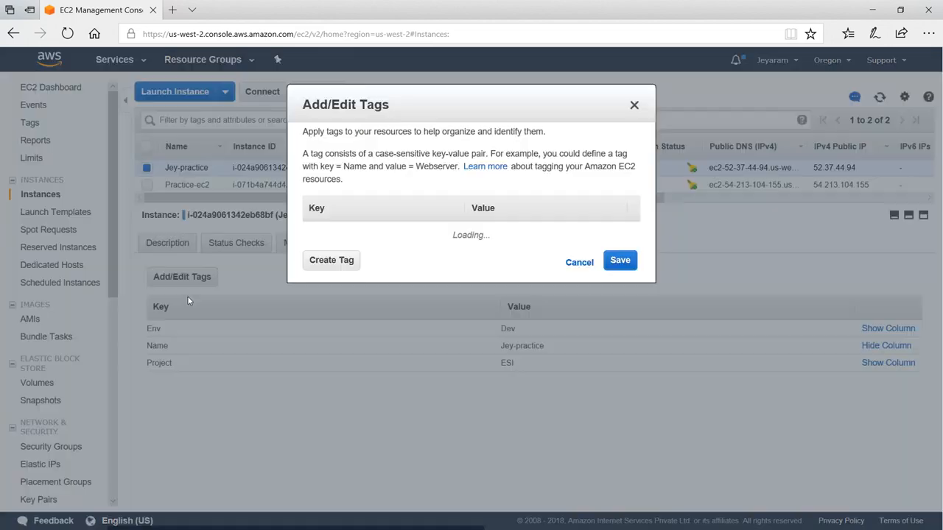
pyautogui.click(332, 303)
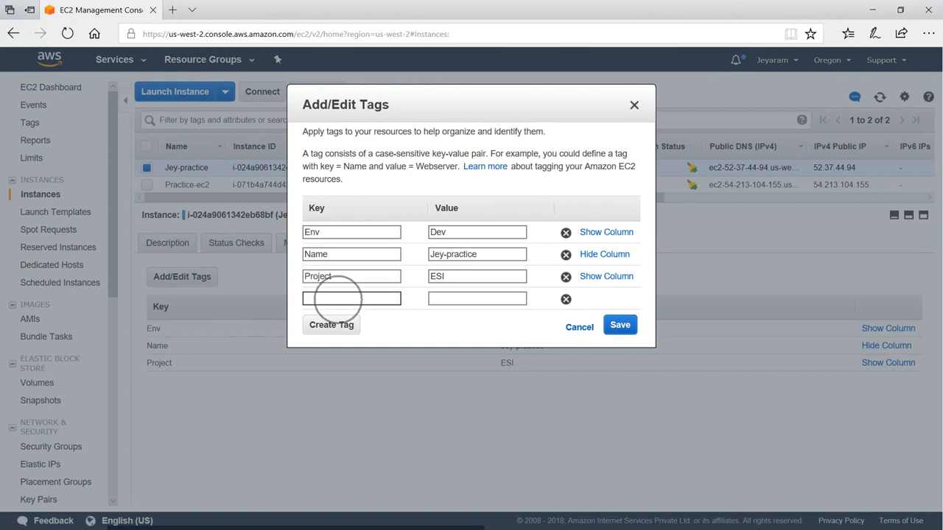
pyautogui.write('Created')
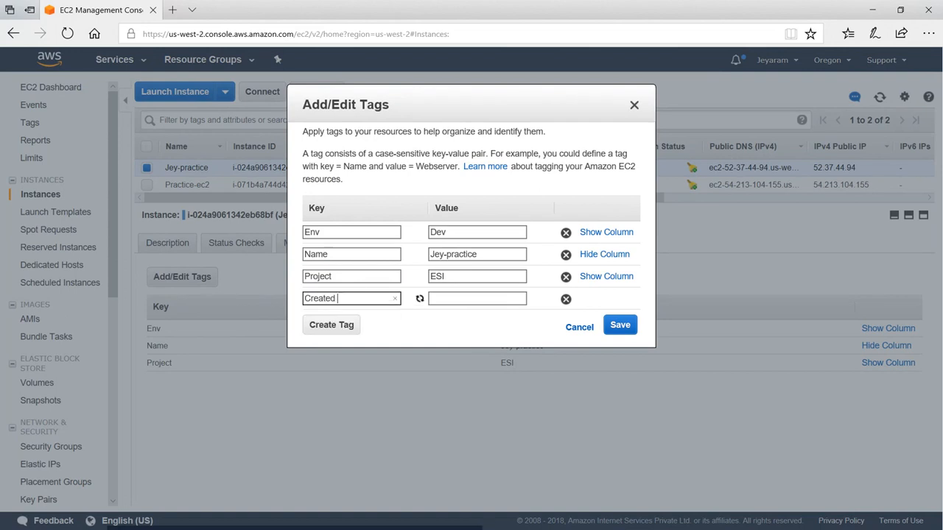
pyautogui.press('BackSpace')
pyautogui.press('BackSpace')
pyautogui.write('by')
pyautogui.press('Tab')
pyautogui.write('Jey')
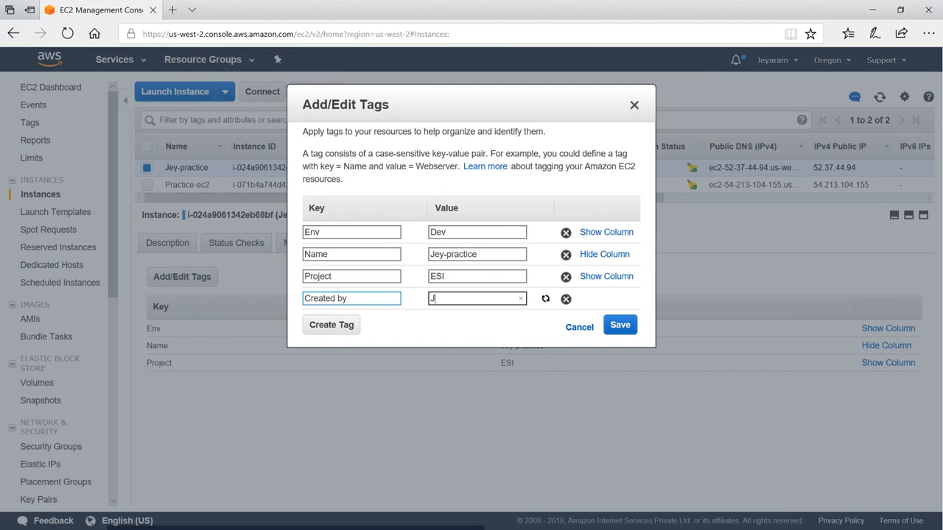
pyautogui.click(634, 326)
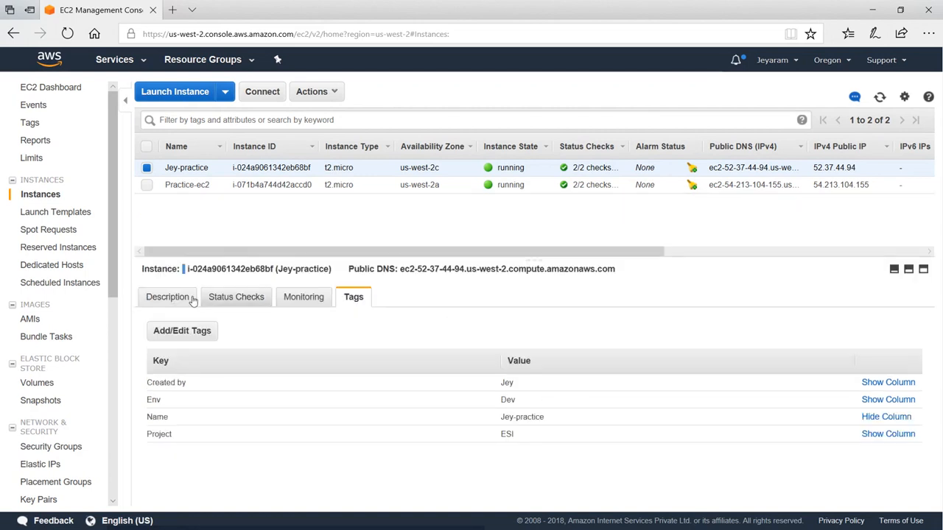
# Copy the instance's public DNS, state and IPv4 public IP from its description into a new Notepad document, and return to the EC2 console
pyautogui.click(188, 298)
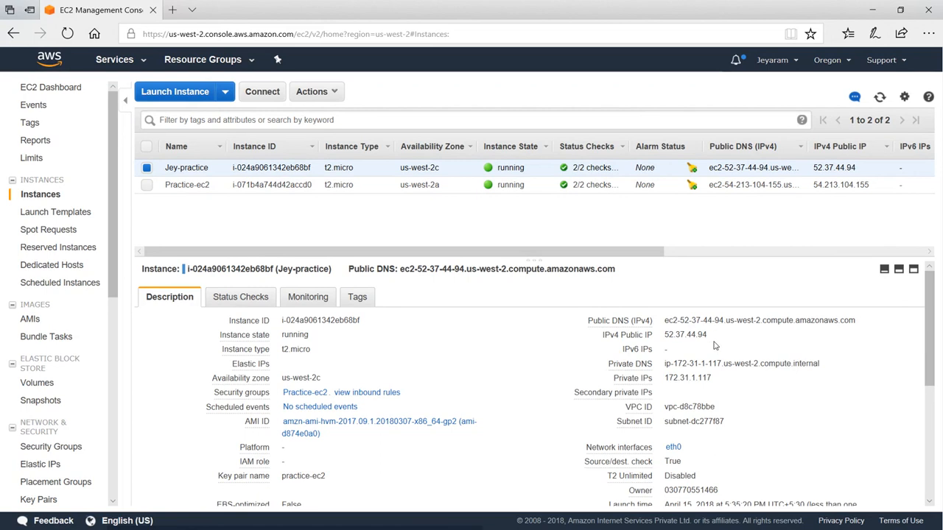
pyautogui.moveTo(708, 338)
pyautogui.mouseDown()
pyautogui.moveTo(611, 326)
pyautogui.moveTo(715, 335)
pyautogui.mouseUp()
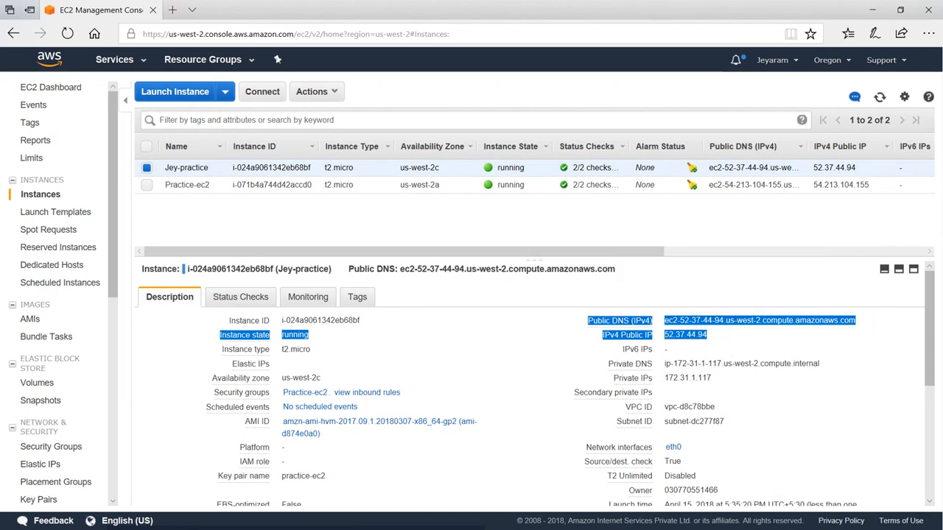
pyautogui.press('super+r')
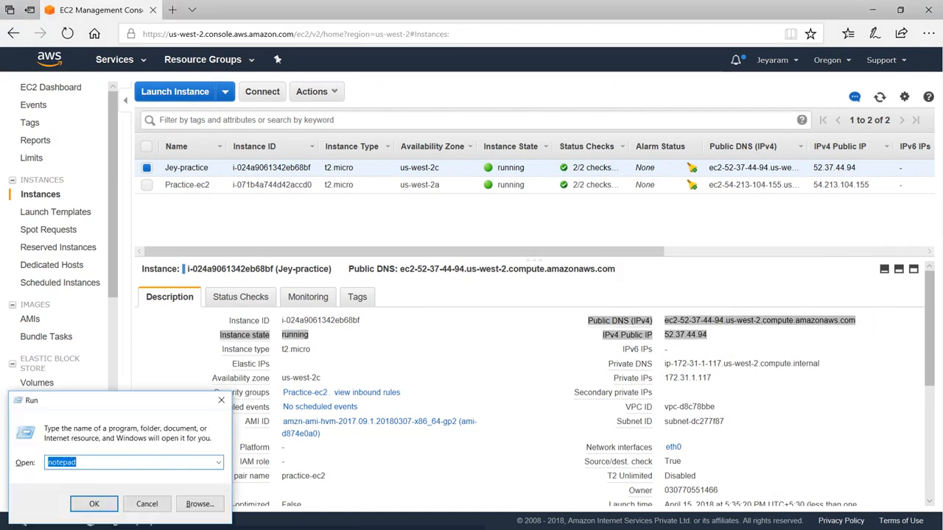
pyautogui.press('Return')
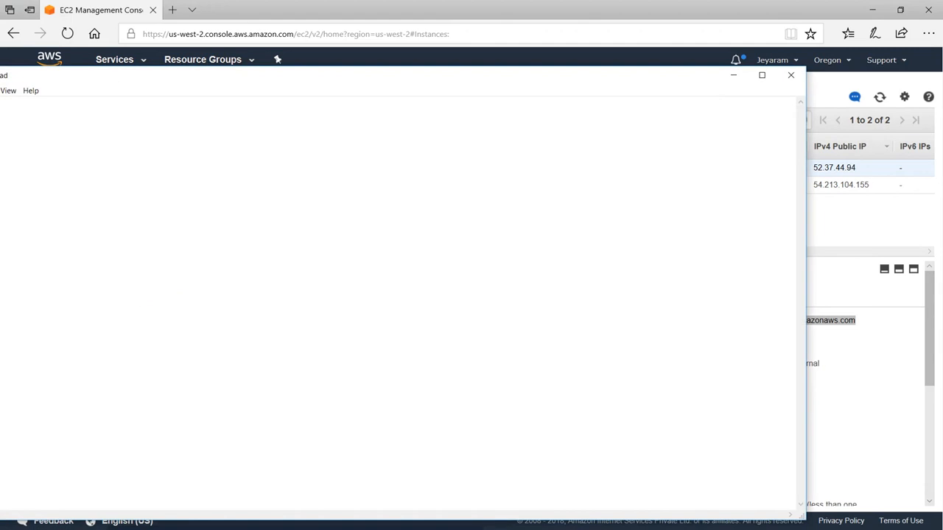
pyautogui.write('Public DNS (IPv4) ec2-52-37-44-94.us-west-2.compute.amazonaws.com')
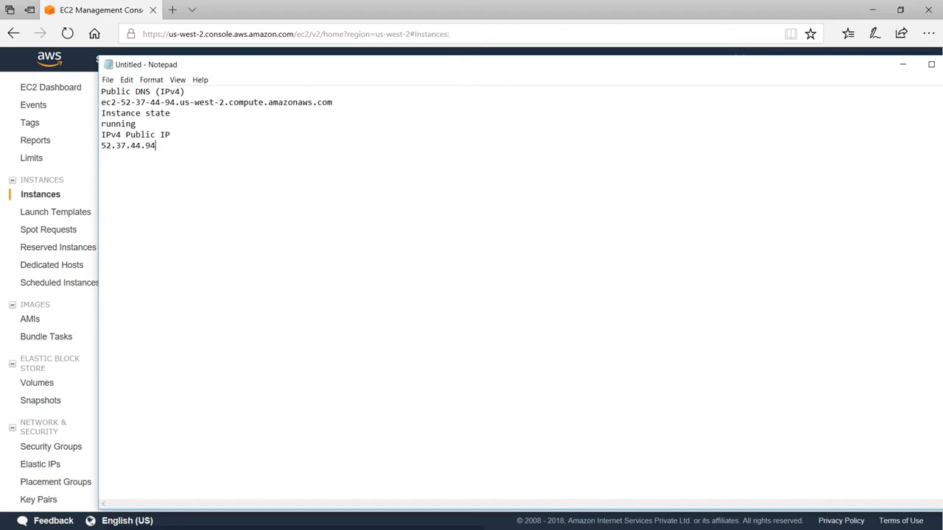
pyautogui.hotkey('alt', 'Tab')
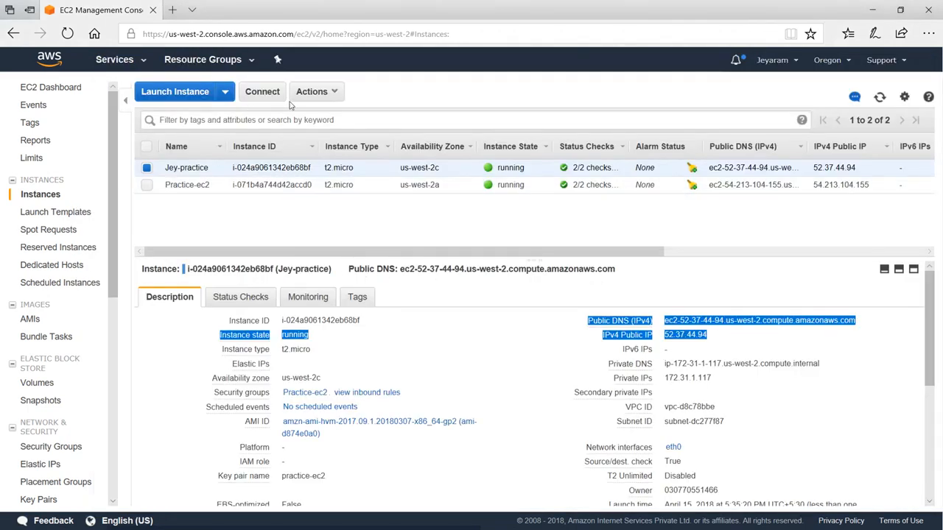
# Reboot the new instance and refresh the instances list
pyautogui.click(332, 94)
pyautogui.moveTo(342, 161)
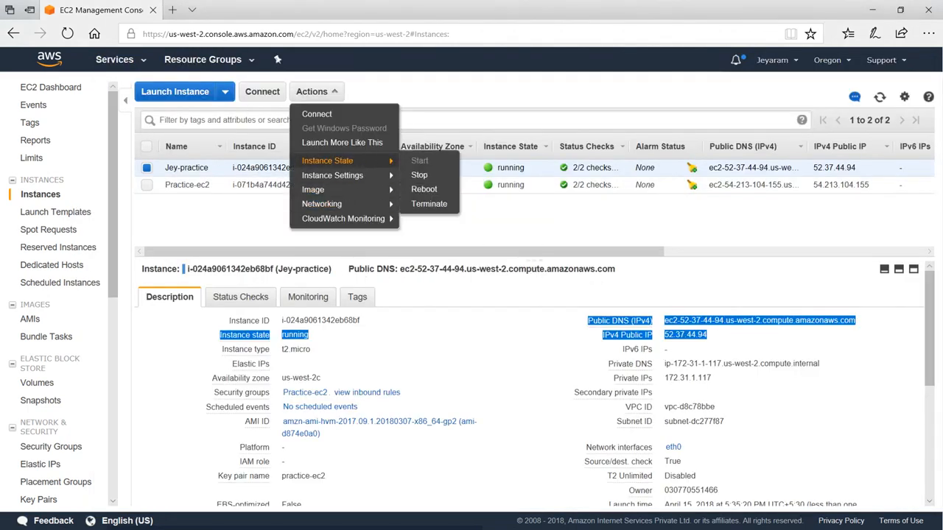
pyautogui.click(423, 190)
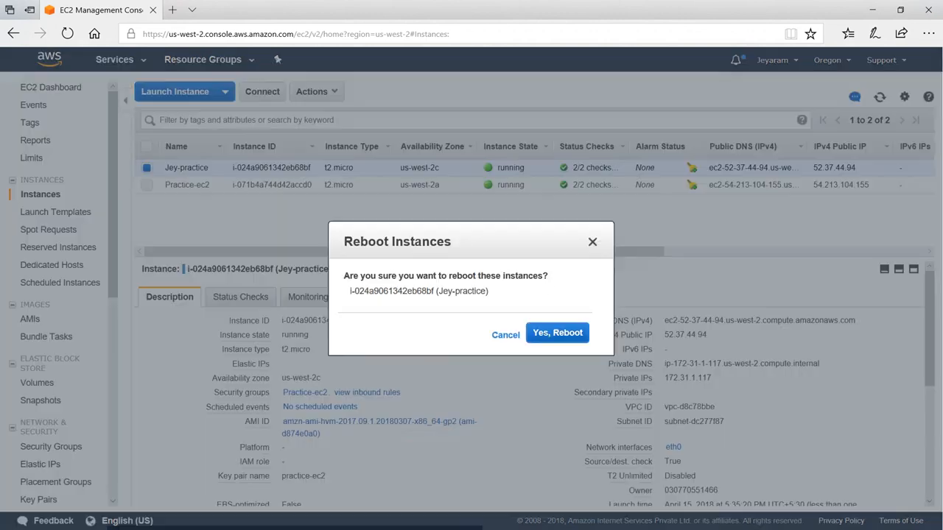
pyautogui.click(554, 332)
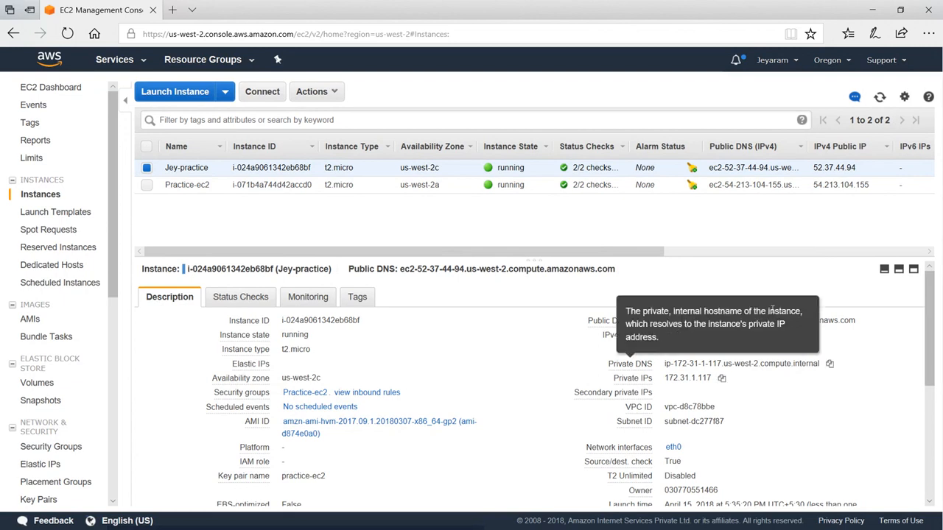
pyautogui.click(881, 100)
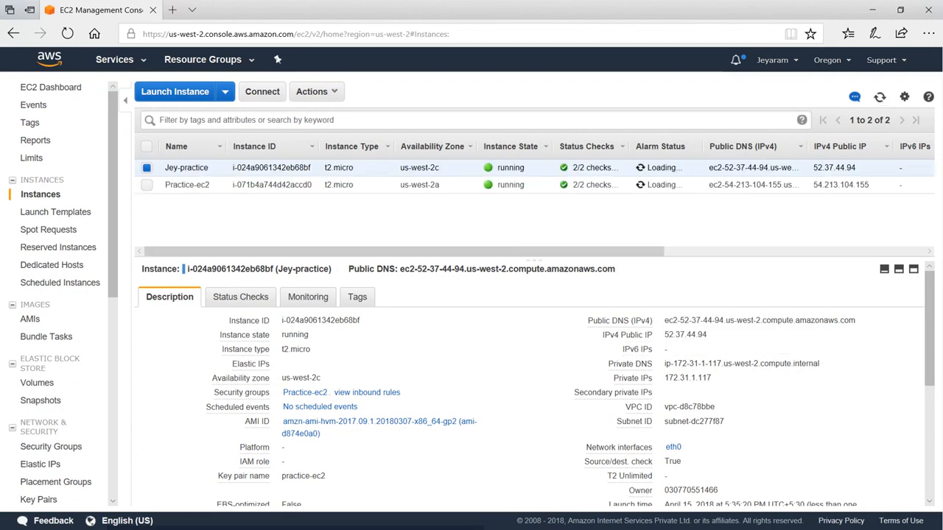
pyautogui.click(881, 100)
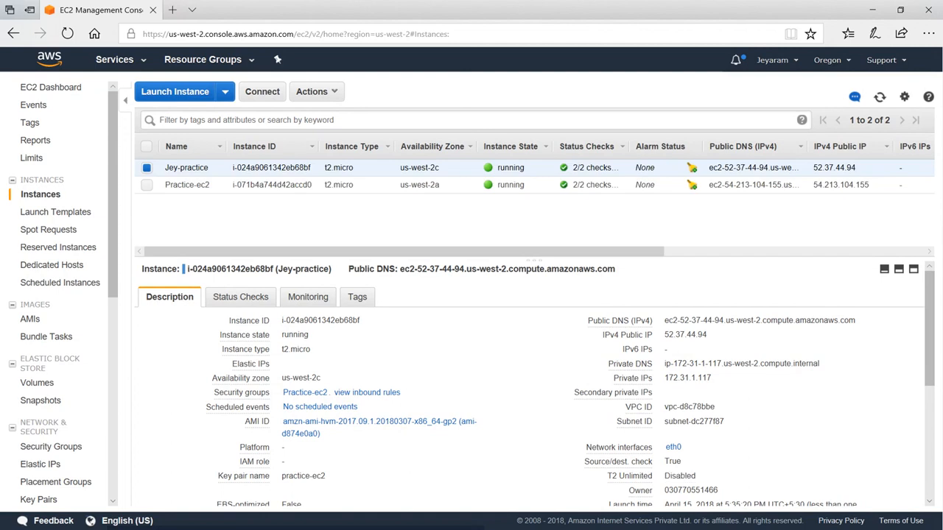
pyautogui.click(881, 100)
# Stop the new instance in us-west-2c, accepting the loss of its ephemeral storage data
pyautogui.click(331, 92)
pyautogui.moveTo(354, 161)
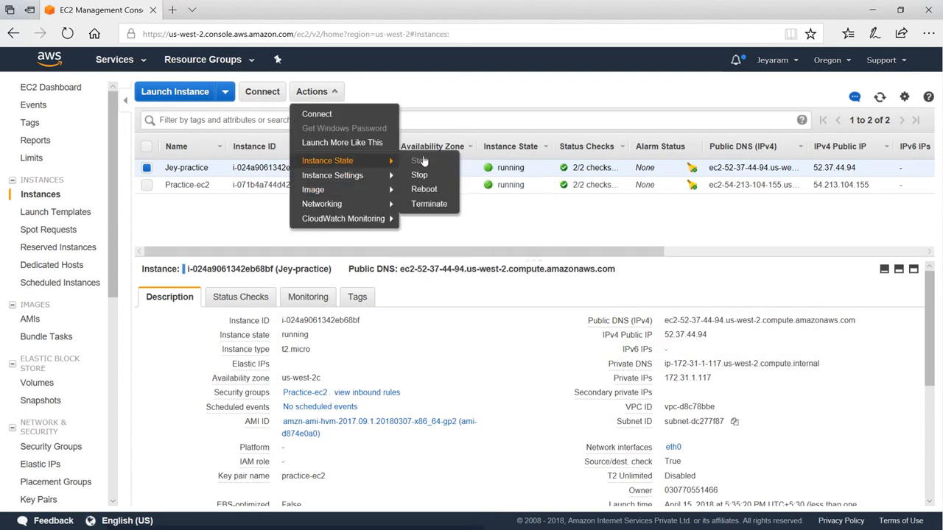
pyautogui.click(420, 175)
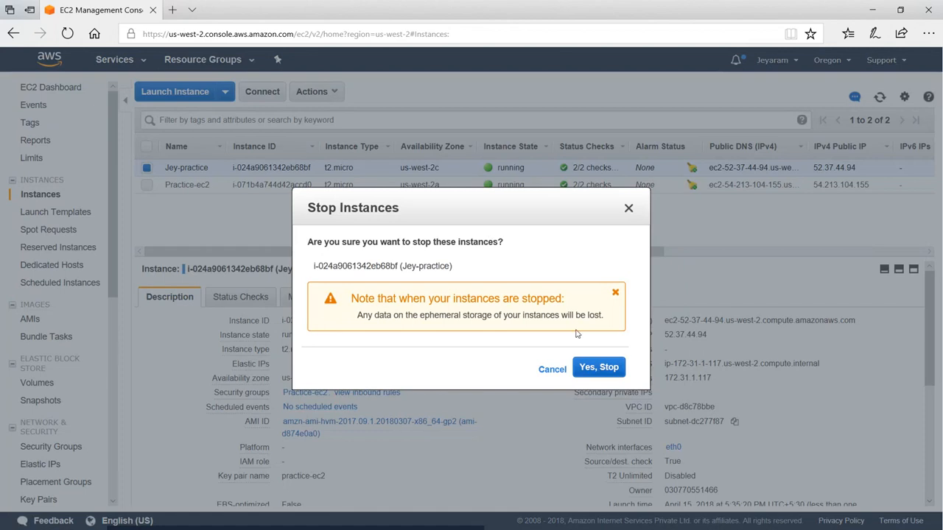
pyautogui.click(598, 372)
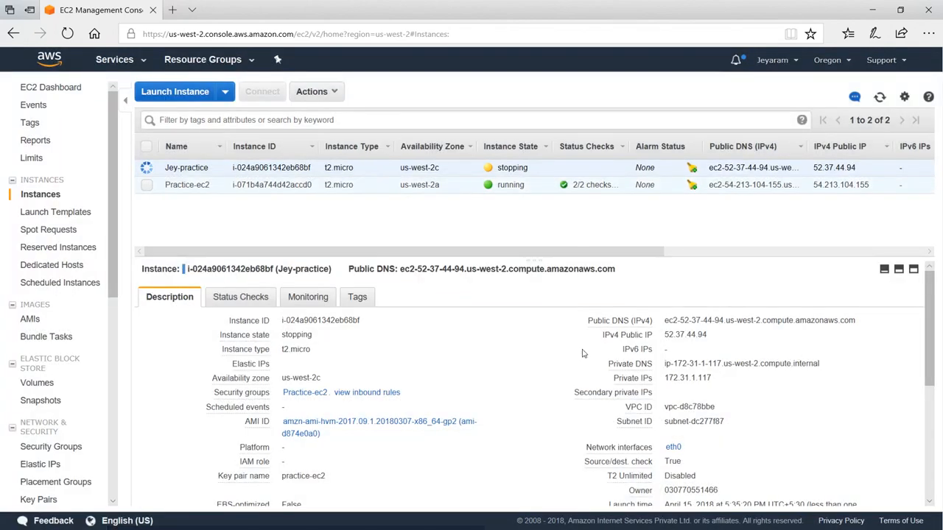
# Check the public DNS and IPv4 public IP in the instance's description while it stops
pyautogui.moveTo(702, 331); pyautogui.dragTo(654, 324)
pyautogui.click(765, 353)
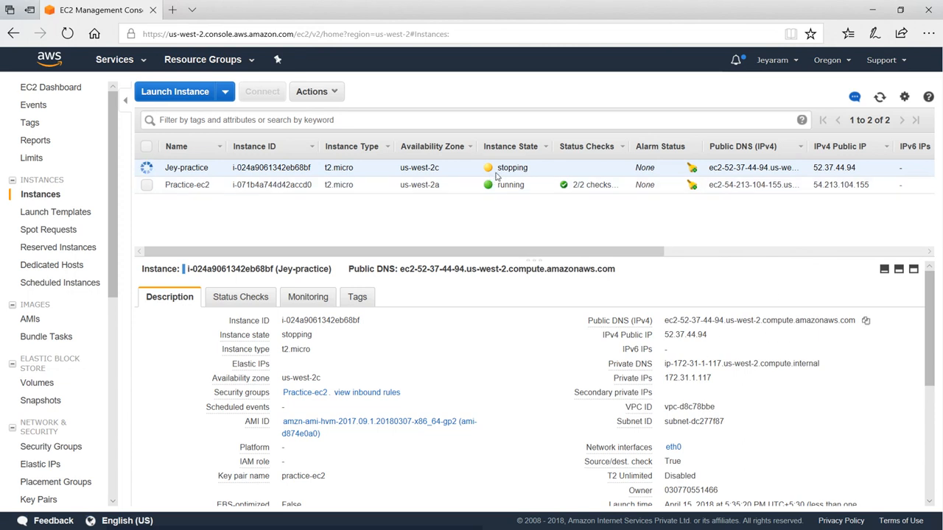
pyautogui.moveTo(711, 335); pyautogui.dragTo(651, 321)
pyautogui.click(764, 338)
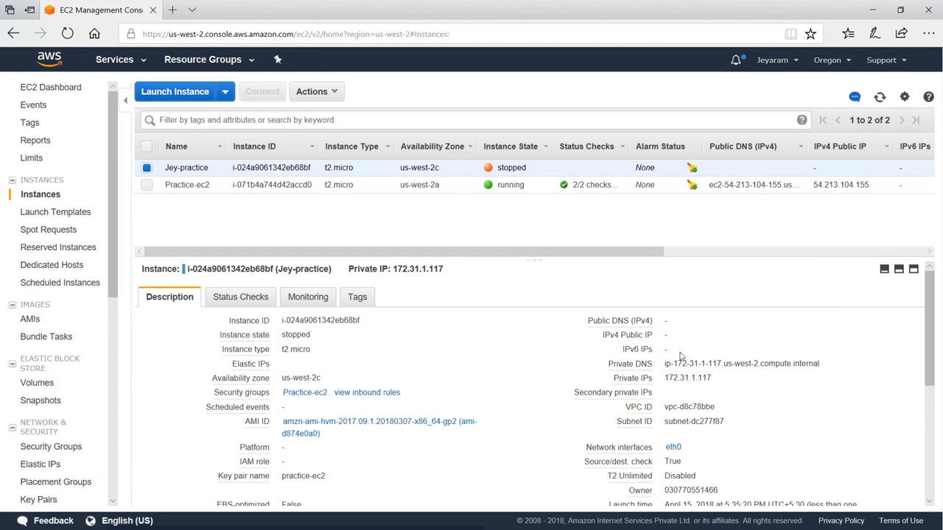
# Start the stopped t2.micro instance in us-west-2c and confirm the start request
pyautogui.click(336, 91)
pyautogui.moveTo(338, 170)
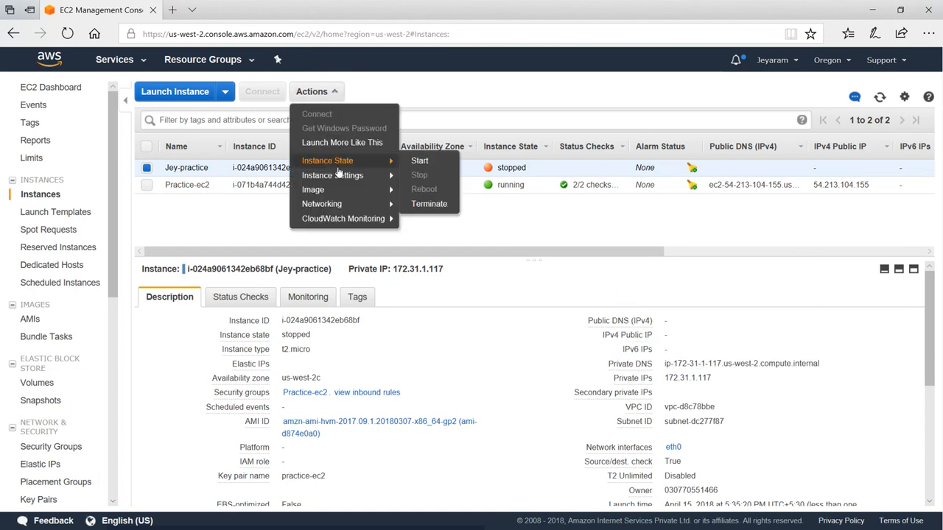
pyautogui.click(418, 162)
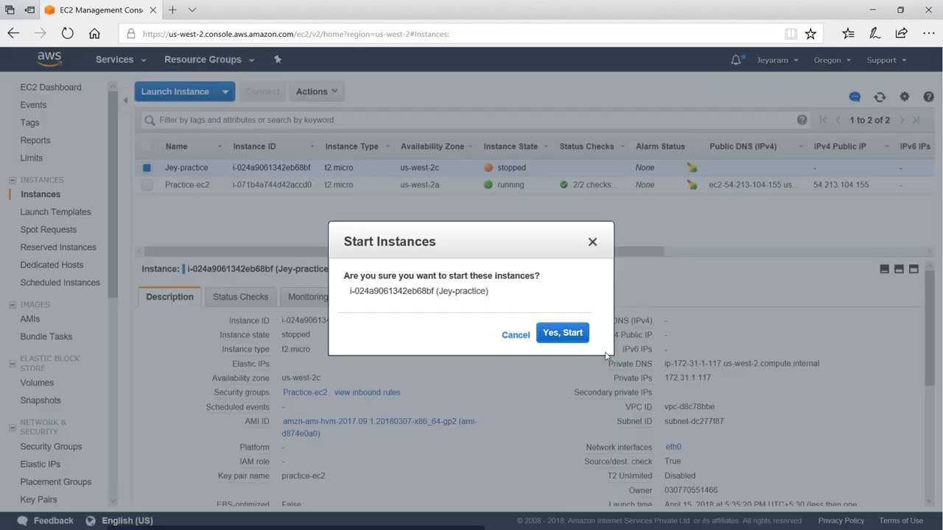
pyautogui.click(562, 333)
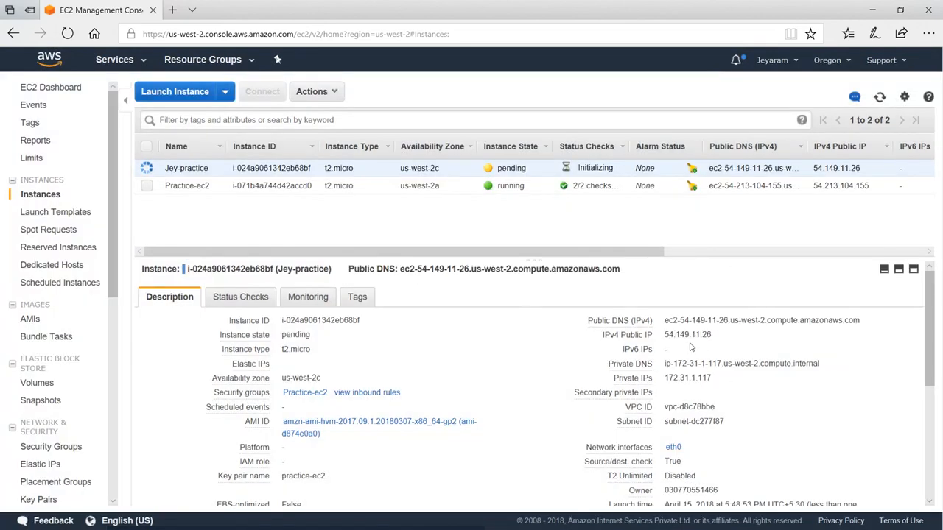
# Copy the restarted instance's public DNS, state and IPv4 public IP below the first record in Notepad, and return to the EC2 console
pyautogui.moveTo(716, 335); pyautogui.dragTo(591, 320)
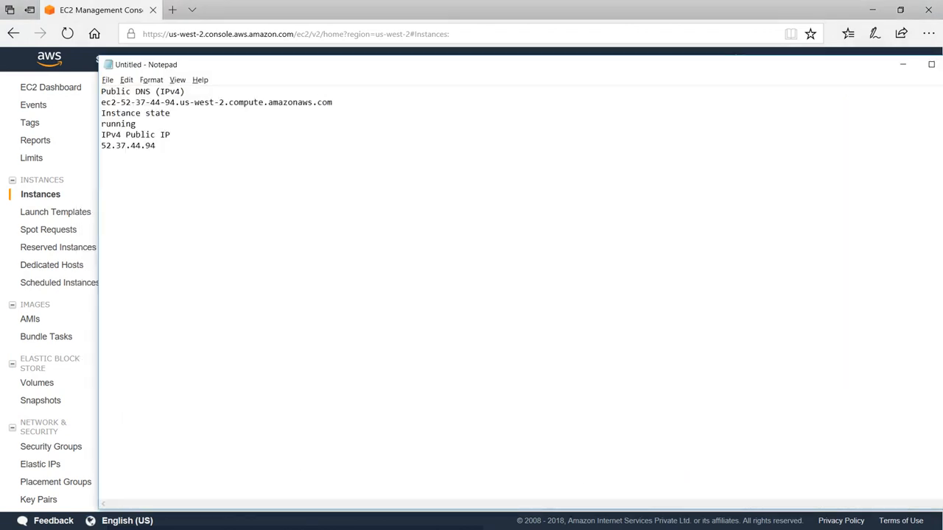
pyautogui.hotkey('ctrl', 'v')
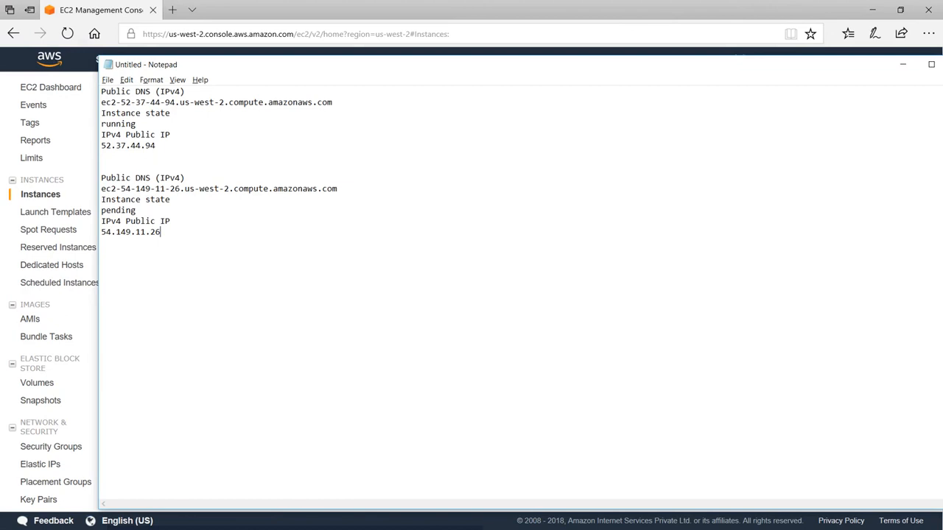
pyautogui.hotkey('alt', 'Tab')
pyautogui.click(831, 413)
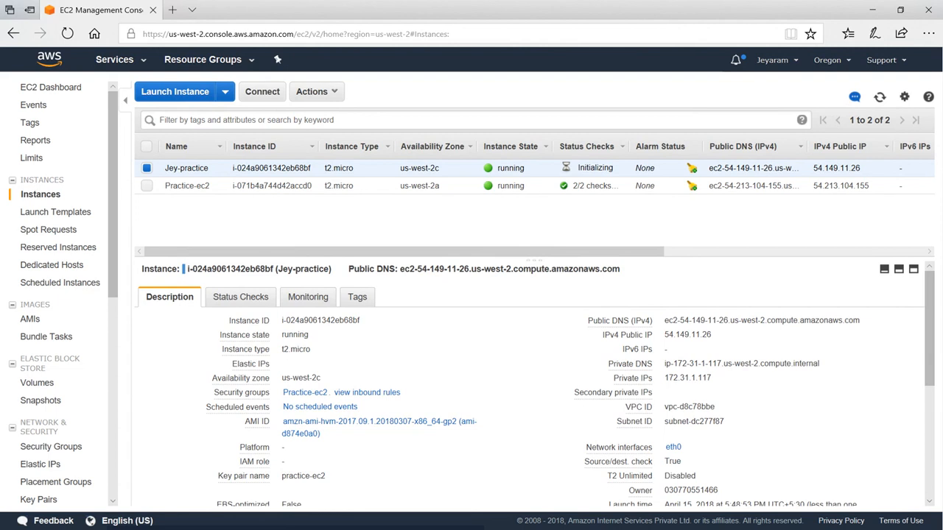
# Allocate a new Elastic IP address in the Oregon region
pyautogui.scroll(-3, 76, 299)
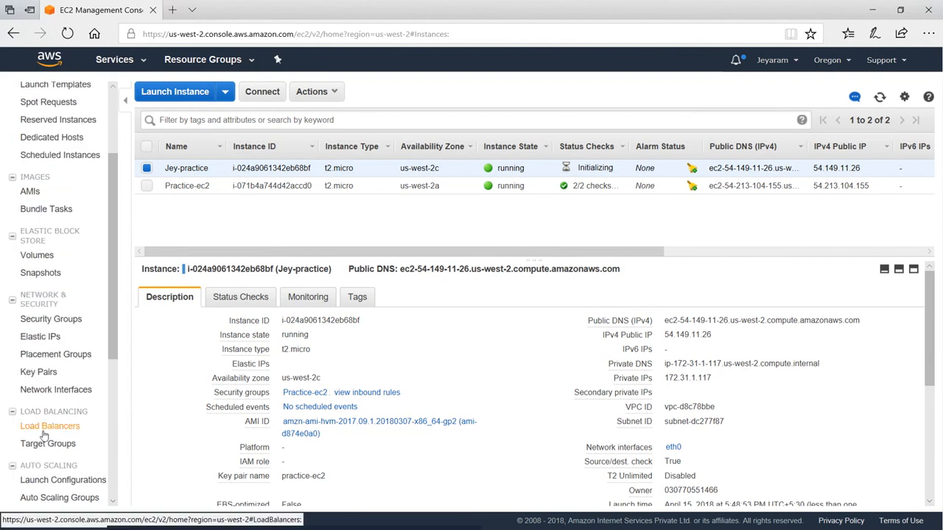
pyautogui.click(64, 342)
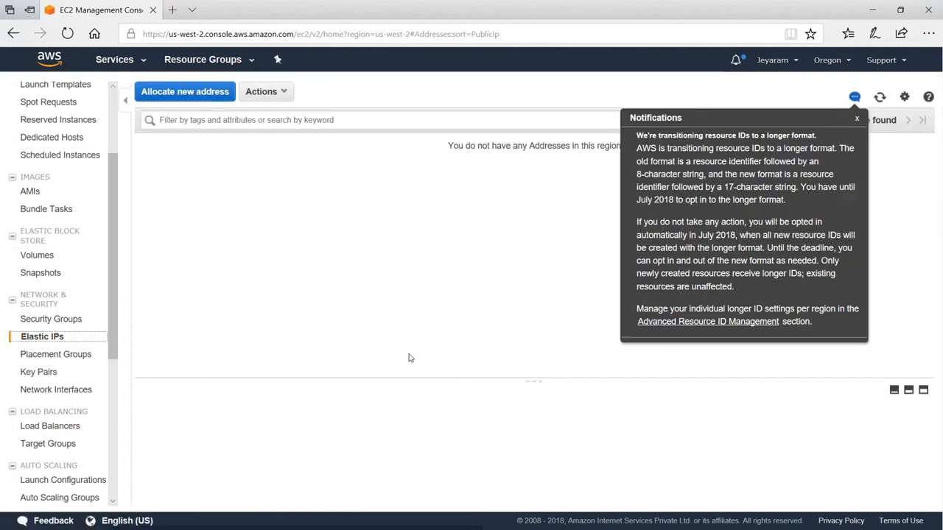
pyautogui.click(857, 119)
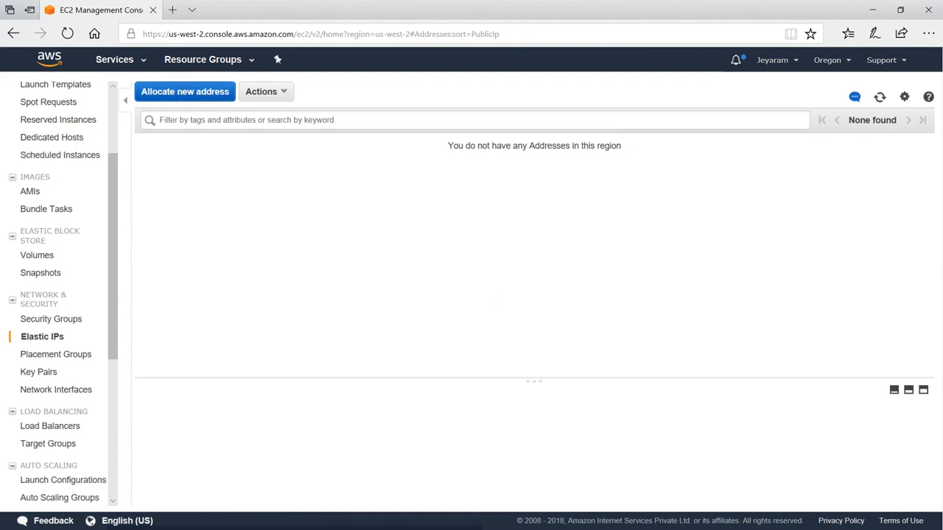
pyautogui.click(179, 96)
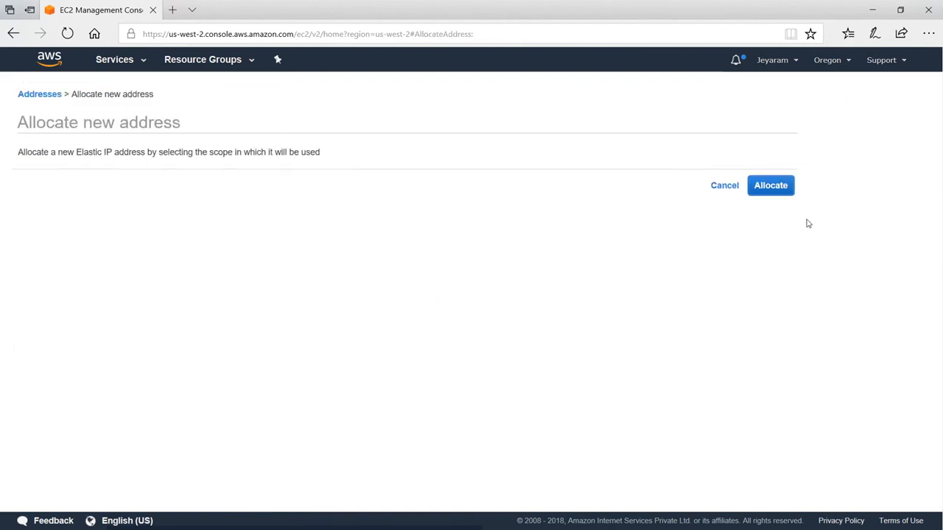
pyautogui.click(769, 190)
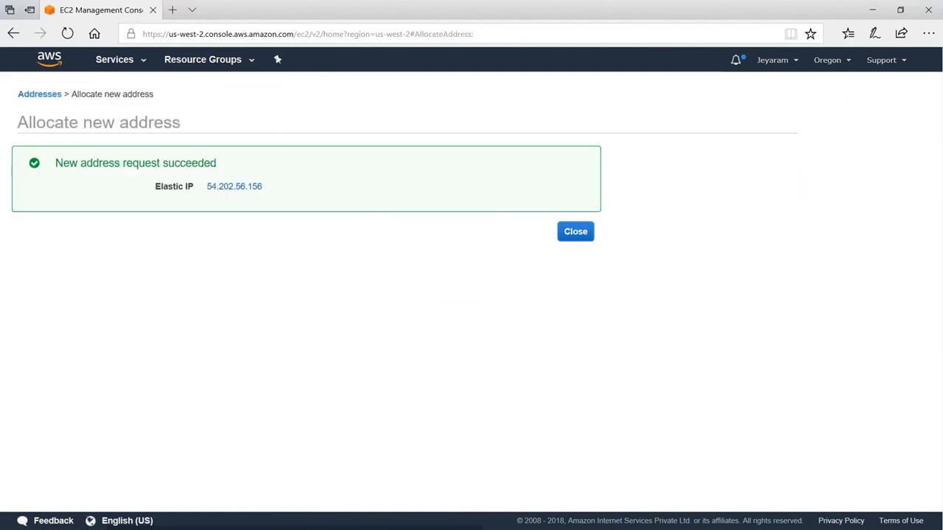
pyautogui.click(579, 235)
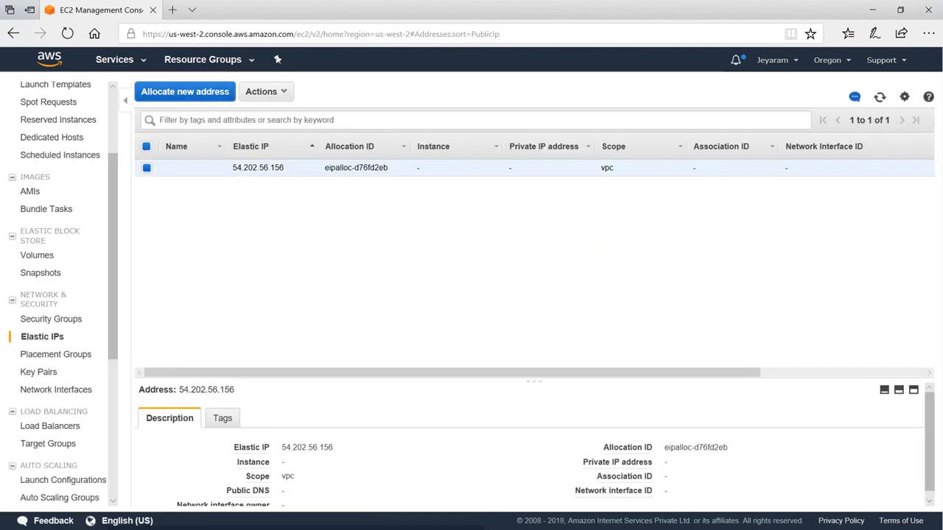
# Check the us-west-2c instance's current public DNS and IPv4 public IP in its description, and return to the Elastic IPs list
pyautogui.scroll(3, 66, 243)
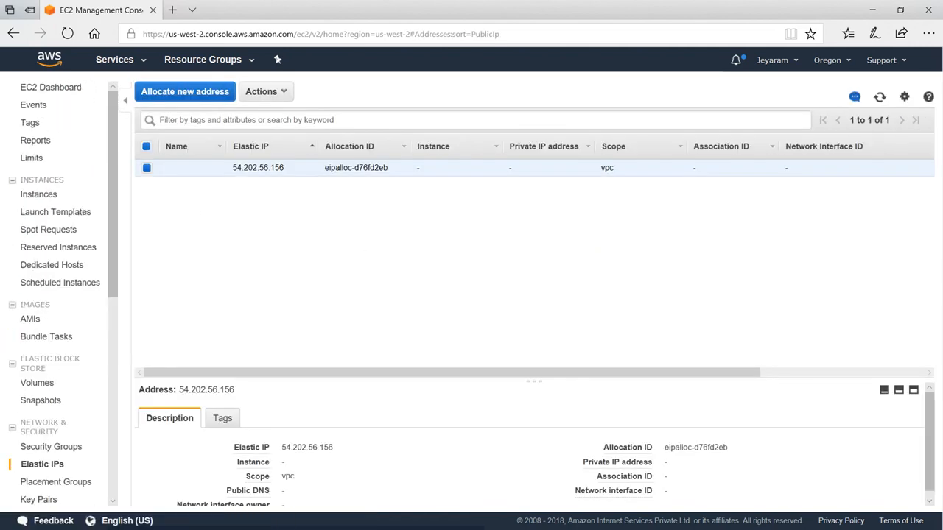
pyautogui.click(57, 194)
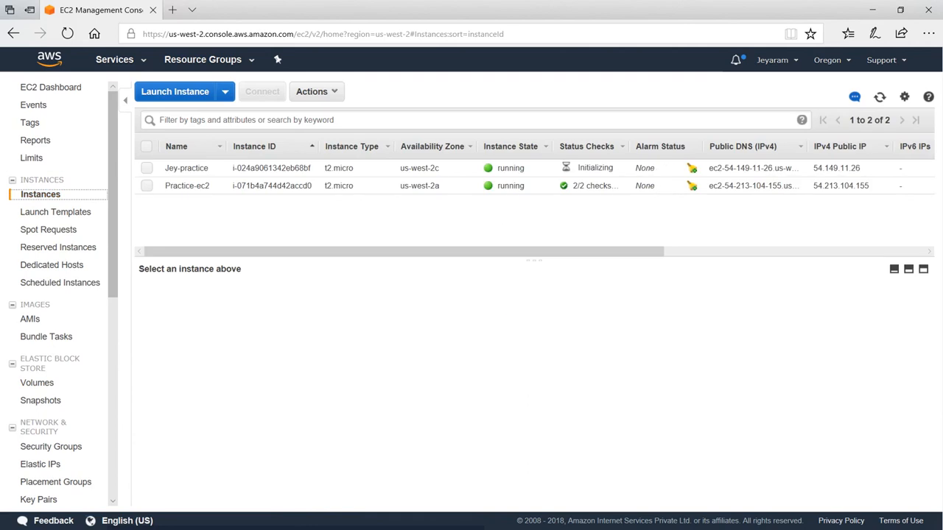
pyautogui.click(152, 168)
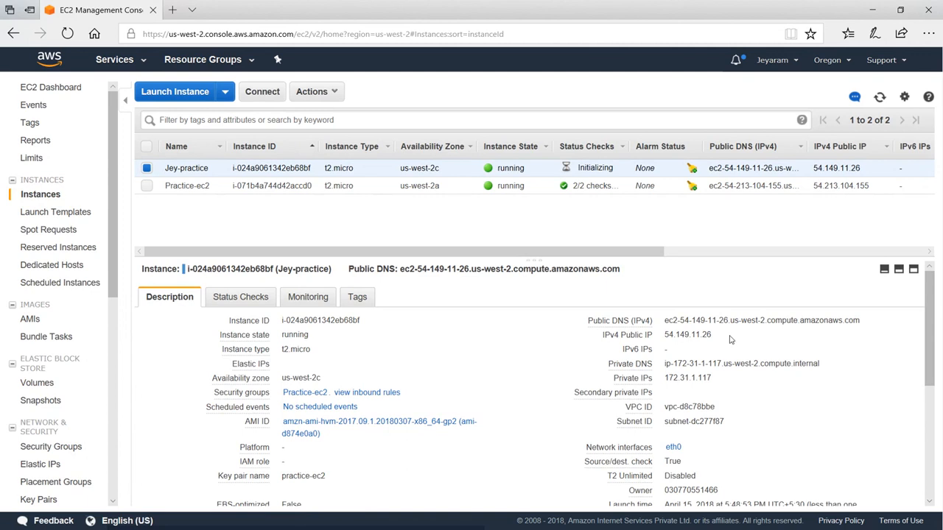
pyautogui.scroll(-3, 43, 337)
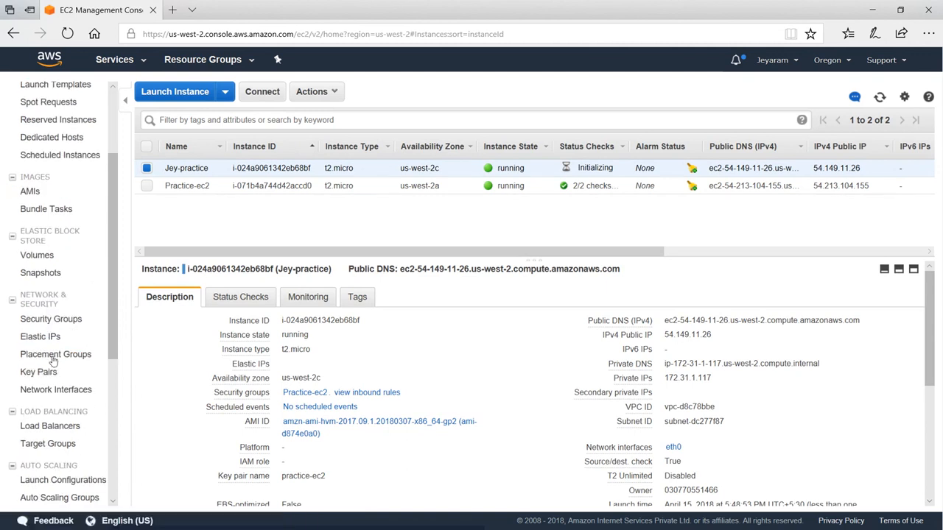
pyautogui.click(43, 337)
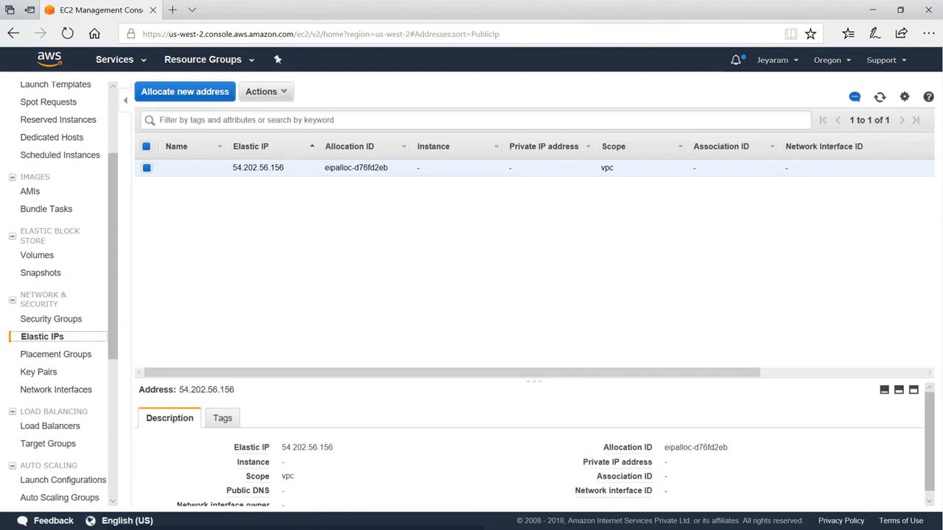
# Associate the new Elastic IP with the us-west-2c instance i-024a9061342eb68bf, using its private IP 172.31.1.117
pyautogui.click(265, 92)
pyautogui.click(155, 232)
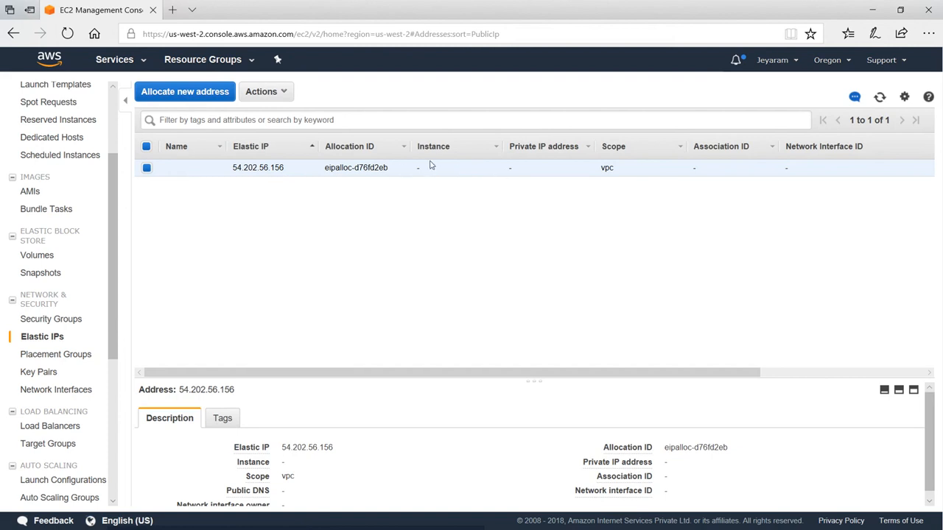
pyautogui.click(286, 96)
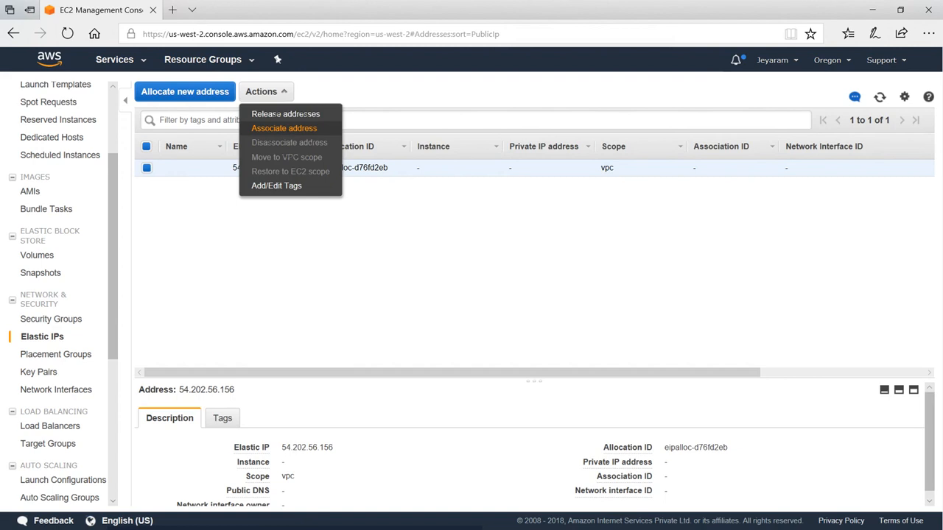
pyautogui.click(283, 128)
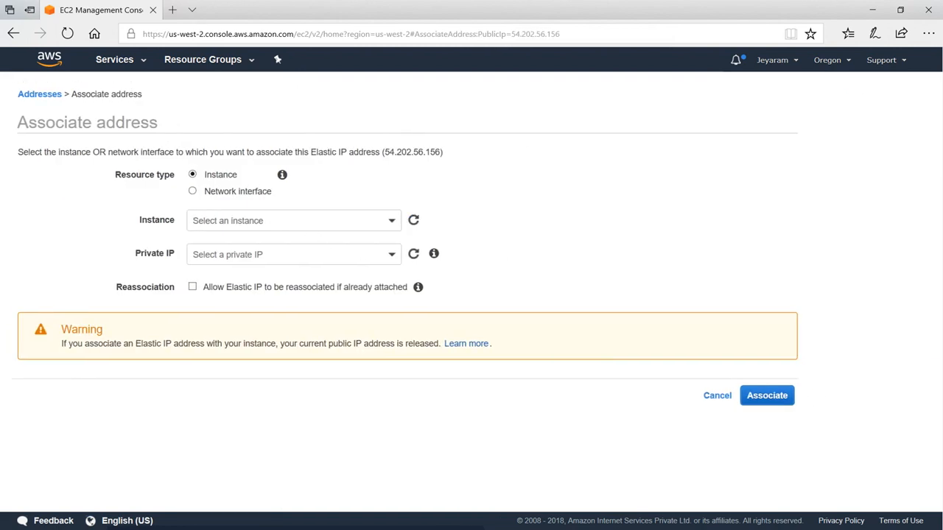
pyautogui.click(294, 221)
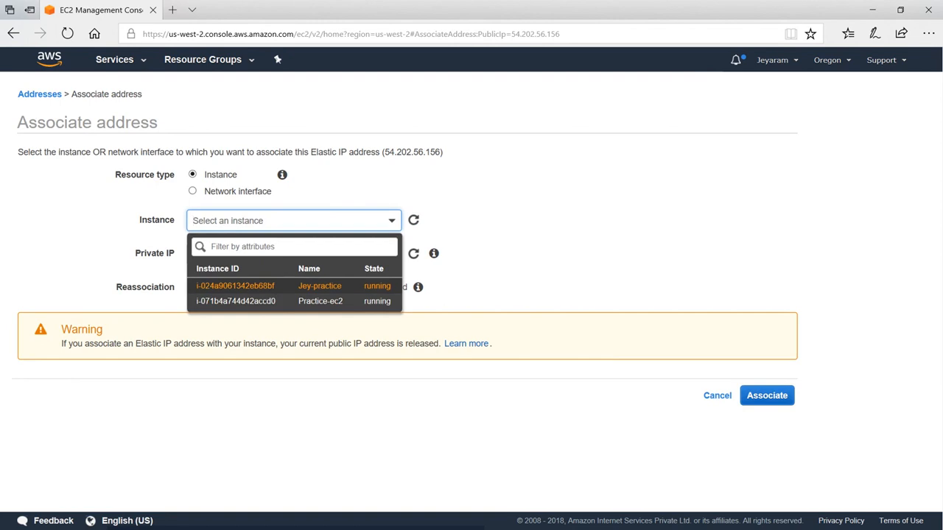
pyautogui.click(254, 286)
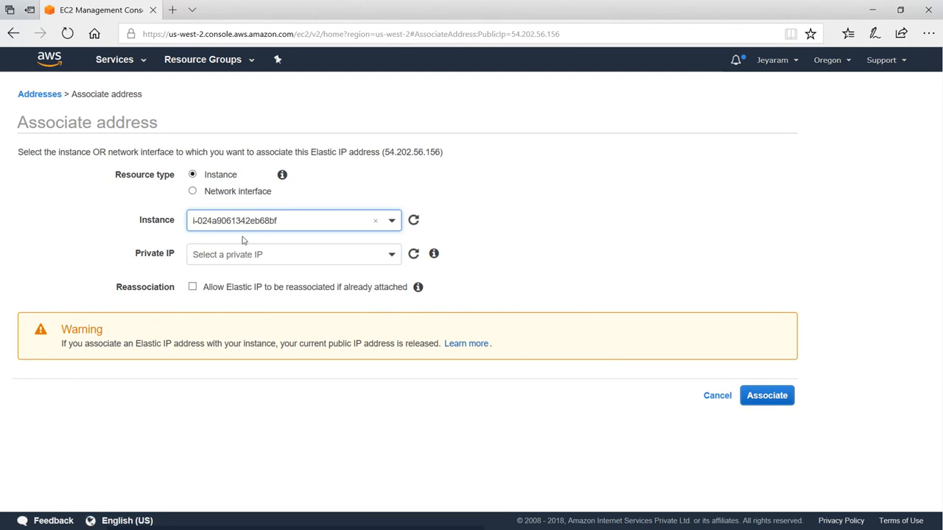
pyautogui.click(392, 258)
pyautogui.click(276, 303)
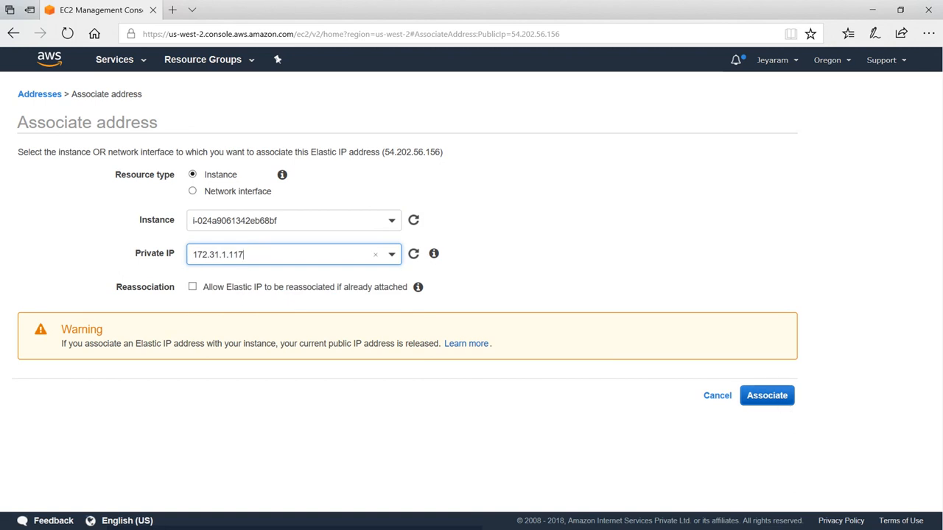
pyautogui.click(771, 396)
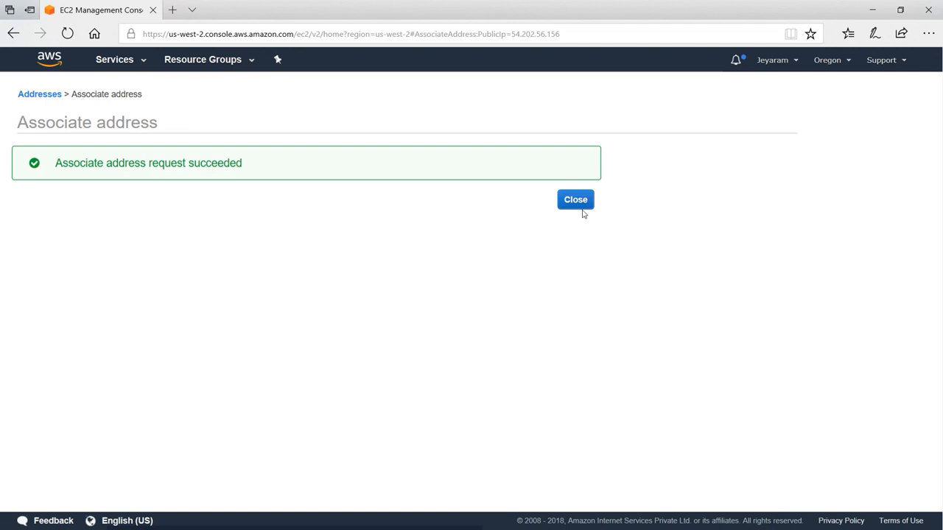
pyautogui.click(576, 200)
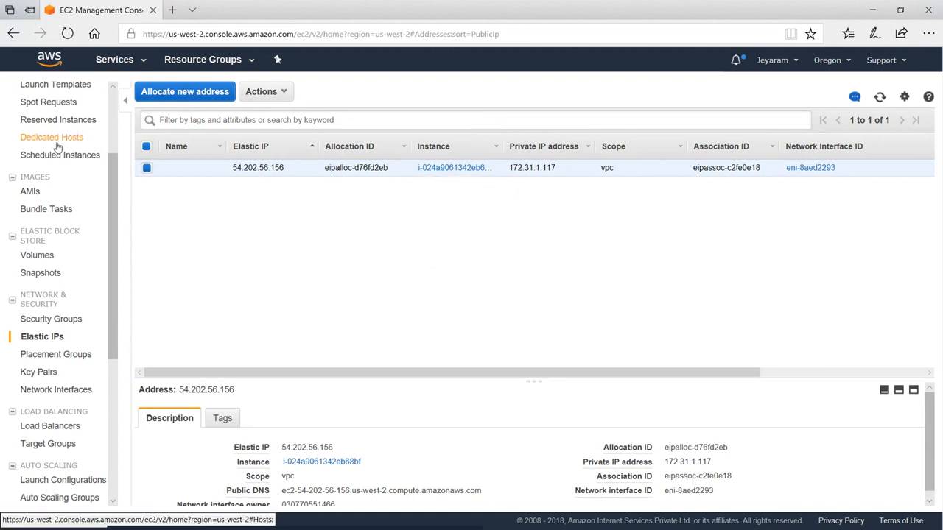
# Copy the us-west-2c instance's ID, state, public DNS and IPv4 public IP into the Notepad record, and return to the EC2 console
pyautogui.scroll(1, 63, 162)
pyautogui.scroll(2, 63, 183)
pyautogui.click(46, 196)
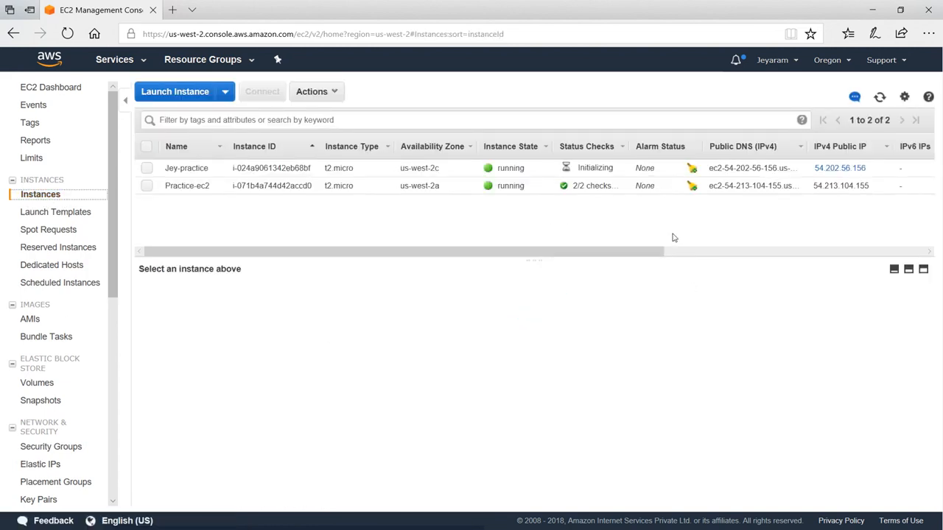
pyautogui.click(148, 169)
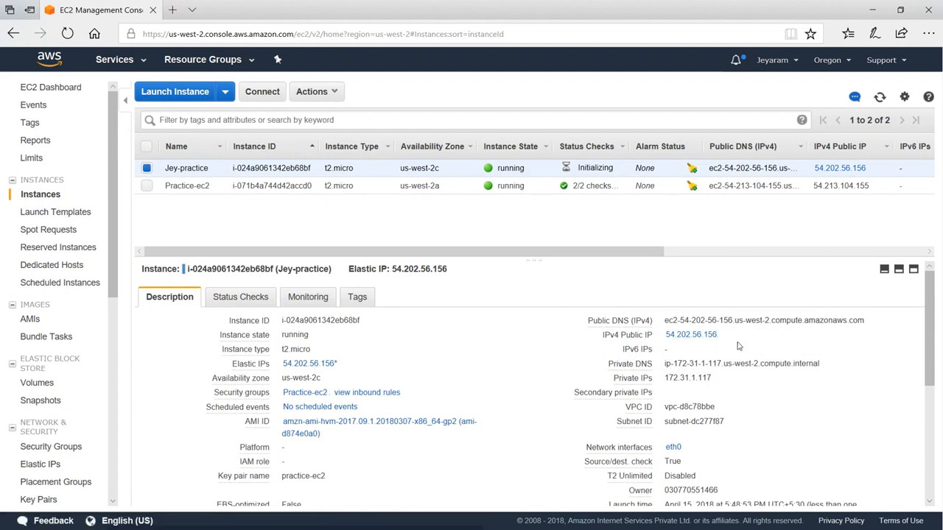
pyautogui.moveTo(718, 334); pyautogui.dragTo(577, 324)
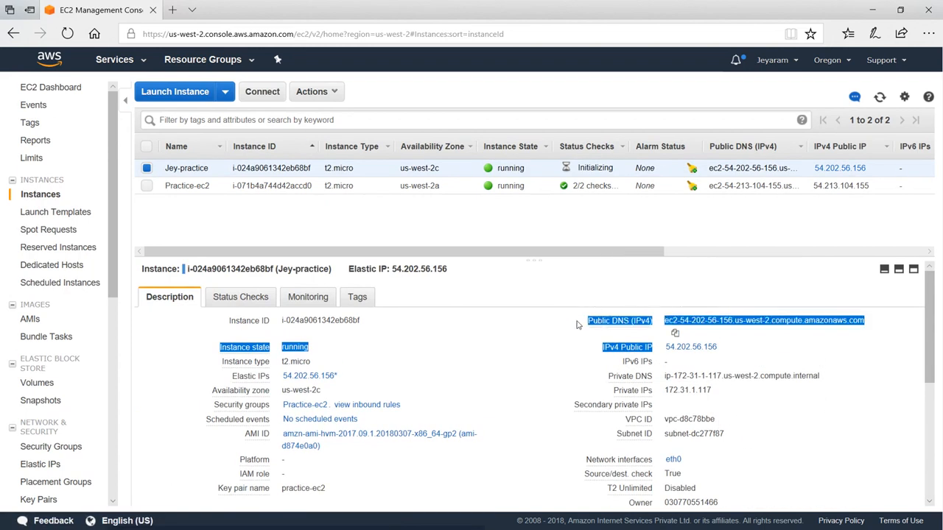
pyautogui.moveTo(726, 348); pyautogui.dragTo(225, 296)
pyautogui.hotkey('ctrl', 'c')
pyautogui.hotkey('alt', 'Tab')
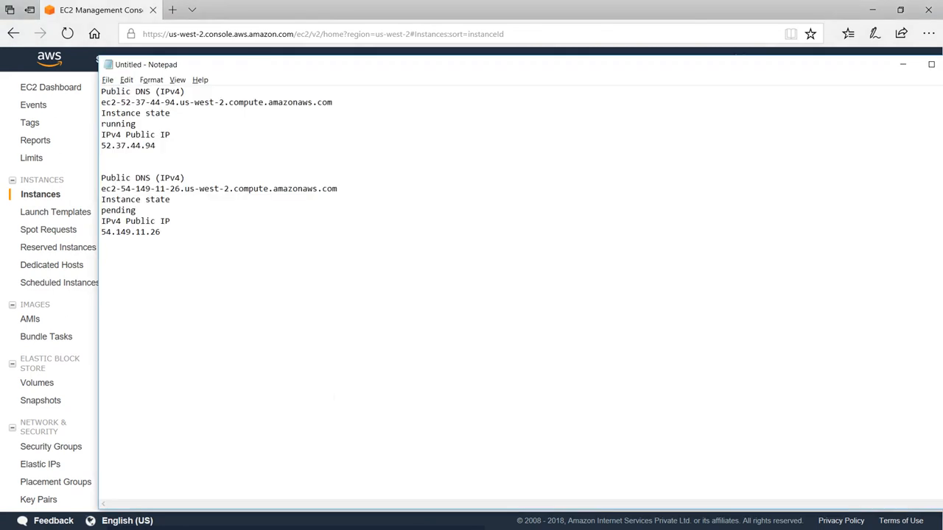
pyautogui.hotkey('ctrl', 'v')
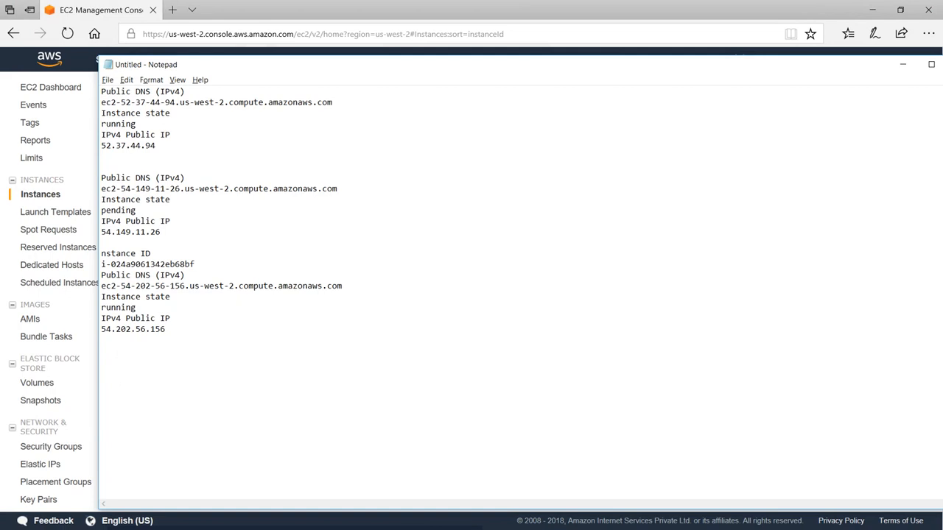
pyautogui.moveTo(167, 329); pyautogui.dragTo(96, 344)
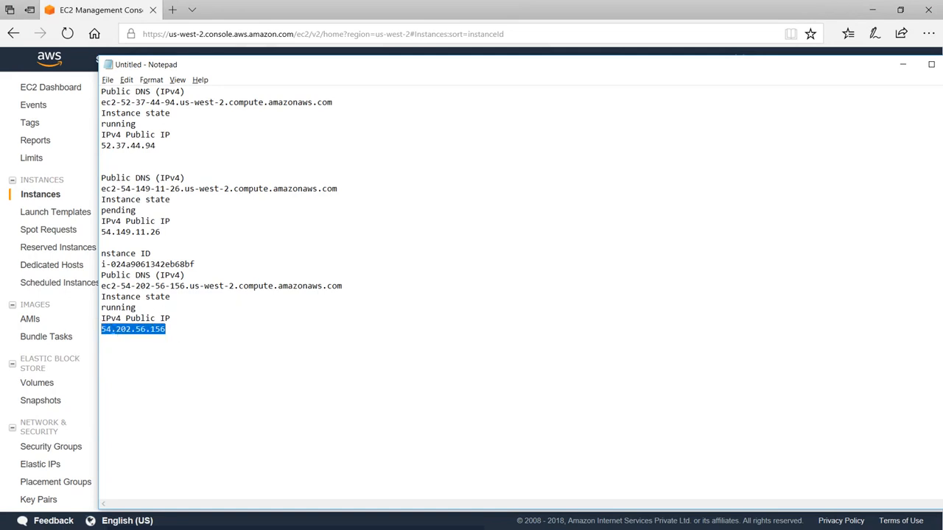
pyautogui.hotkey('alt', 'Tab')
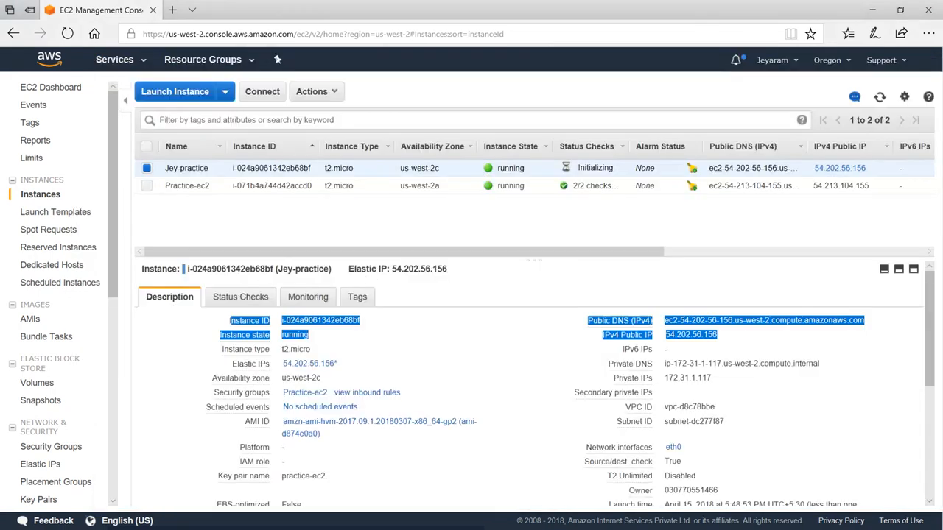
# Stop the us-west-2c instance with the Elastic IP attached, accepting the loss of its ephemeral storage data
pyautogui.click(330, 91)
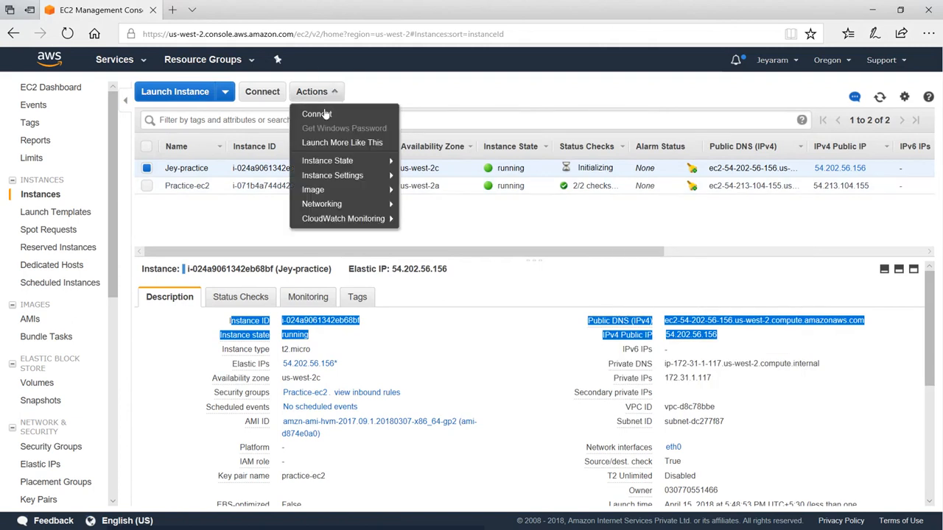
pyautogui.moveTo(344, 162)
pyautogui.click(421, 176)
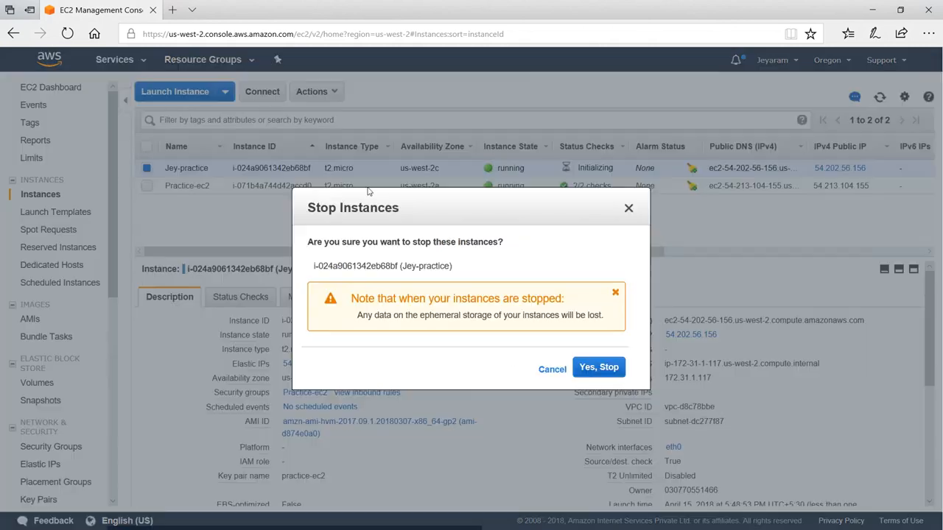
pyautogui.click(600, 367)
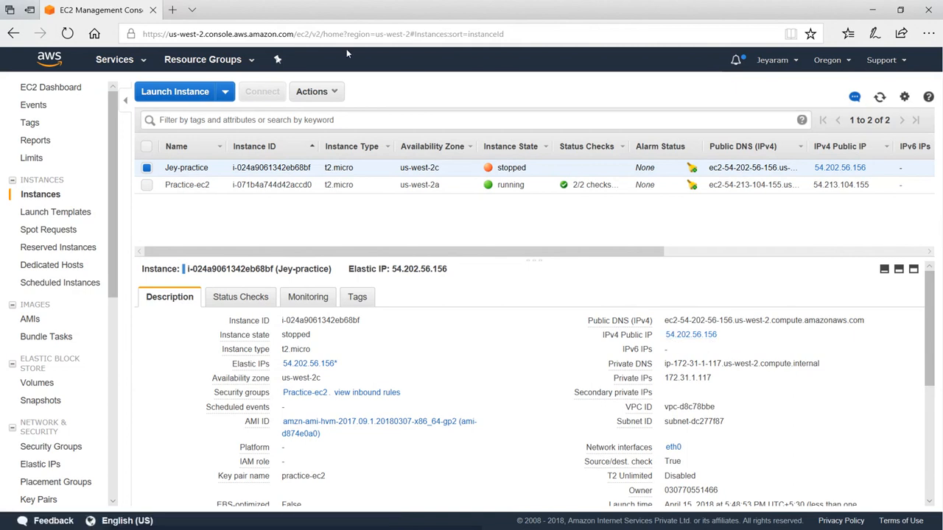
# Start the stopped us-west-2c instance with the Elastic IP attached
pyautogui.click(333, 92)
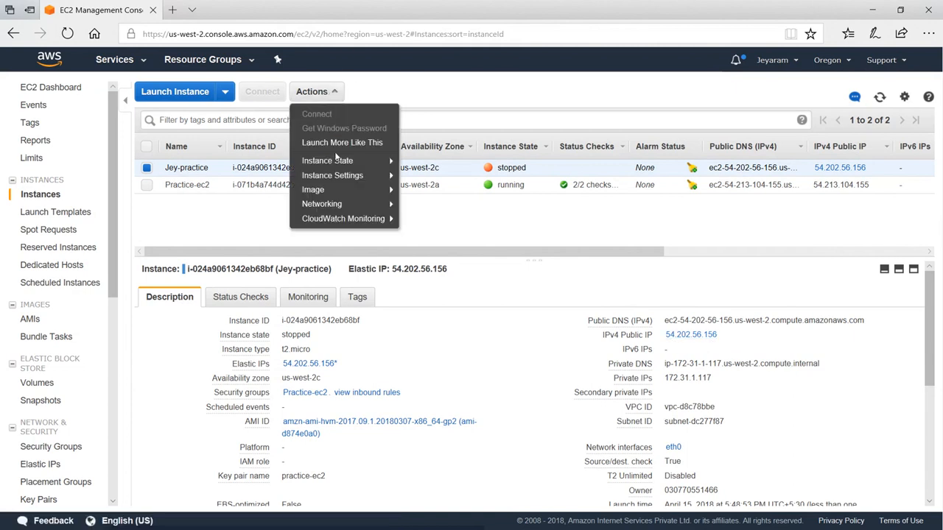
pyautogui.moveTo(379, 161)
pyautogui.click(435, 161)
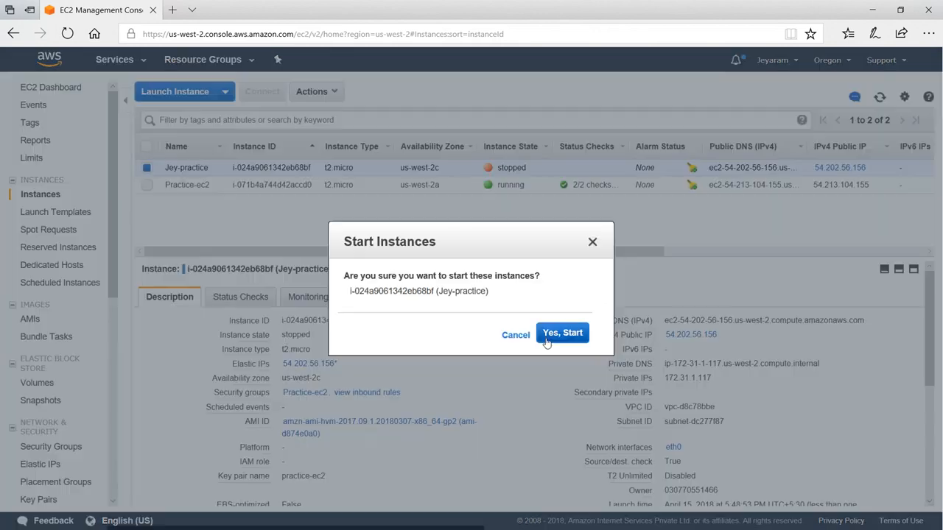
pyautogui.click(536, 333)
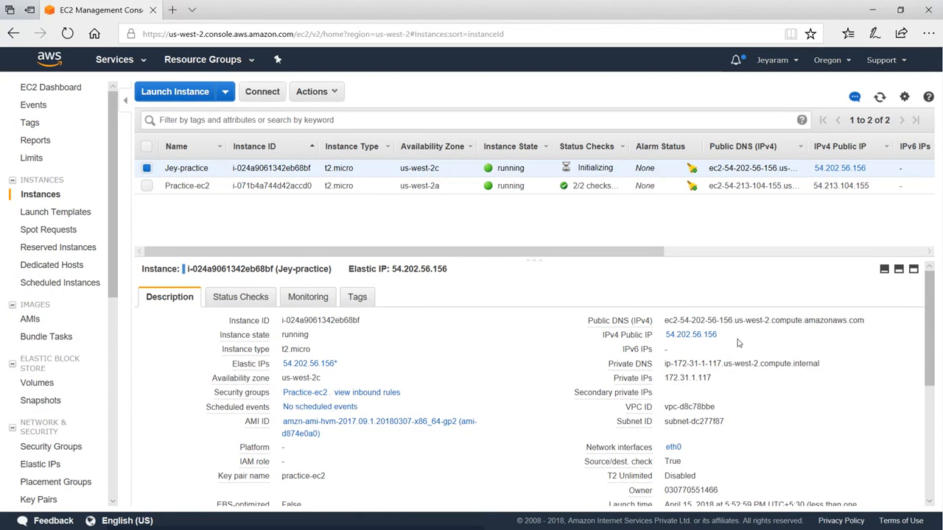
# Compare the restarted us-west-2c instance's public DNS and IPv4 public IP with the last Notepad record, and return to the EC2 console
pyautogui.hotkey('alt', 'Tab')
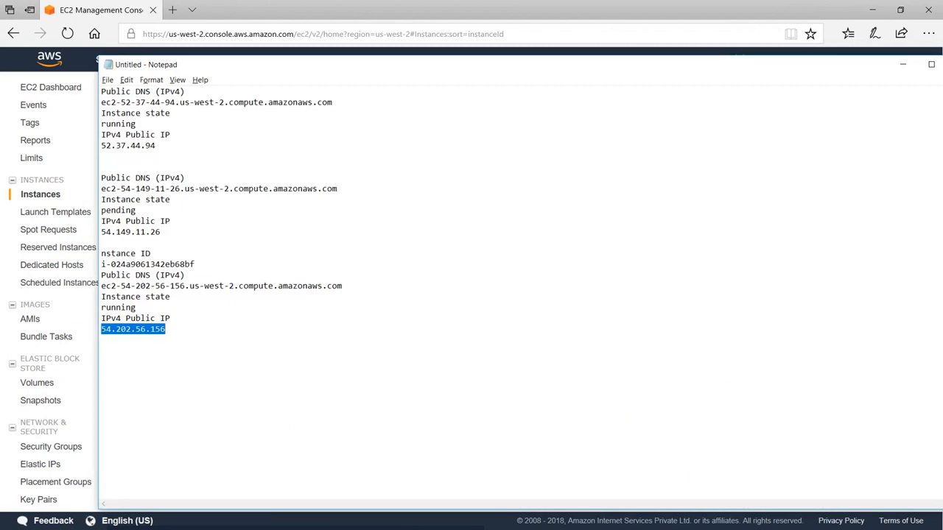
pyautogui.hotkey('alt', 'Tab')
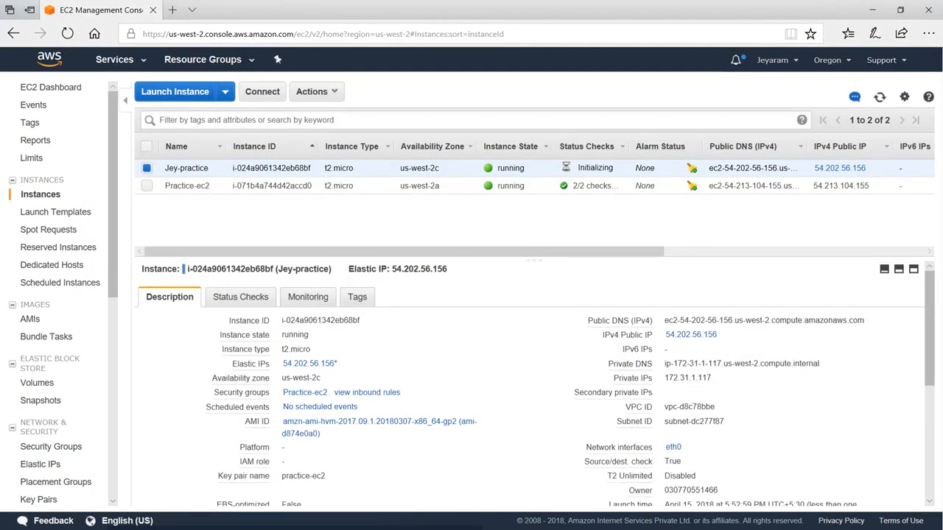
pyautogui.hotkey('alt', 'Tab')
pyautogui.click(752, 405)
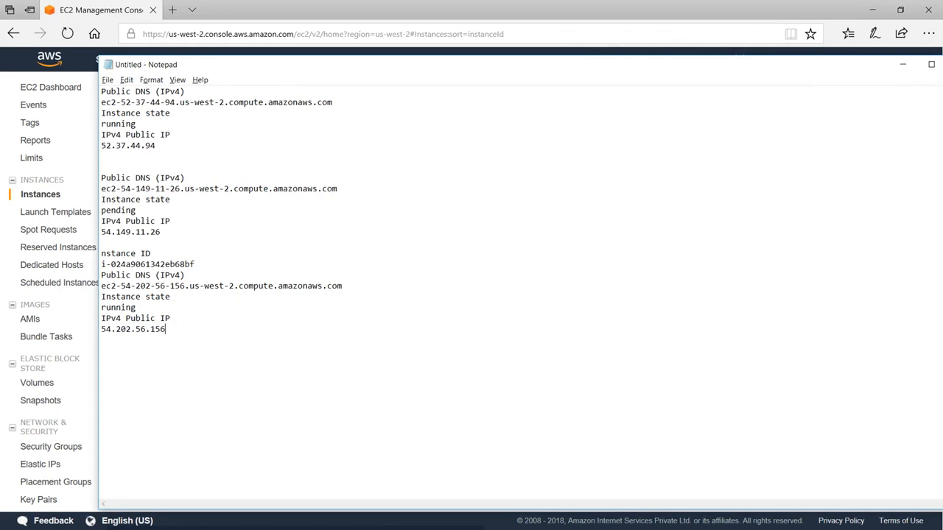
pyautogui.hotkey('alt', 'Tab')
pyautogui.click(844, 415)
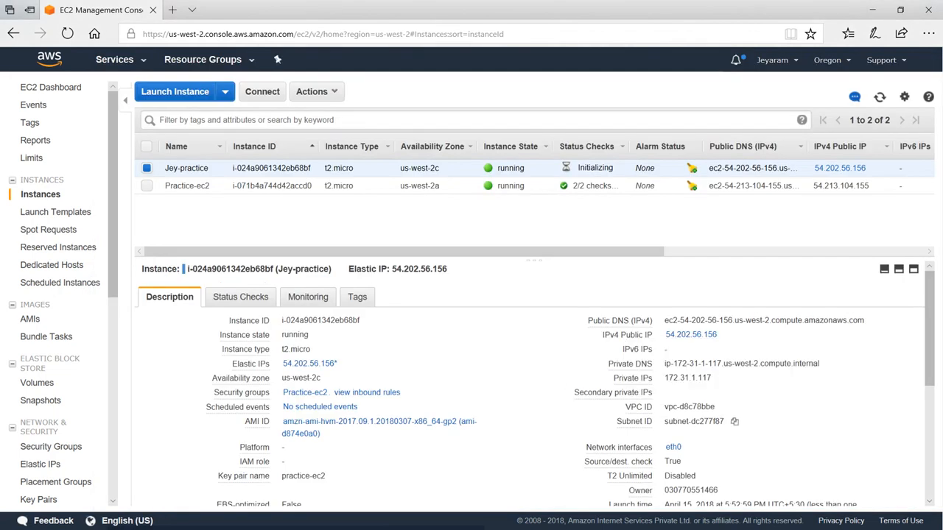
# Disassociate the Elastic IP 54.202.56.156 from the us-west-2c instance i-024a9061342eb68bf
pyautogui.scroll(-3, 34, 434)
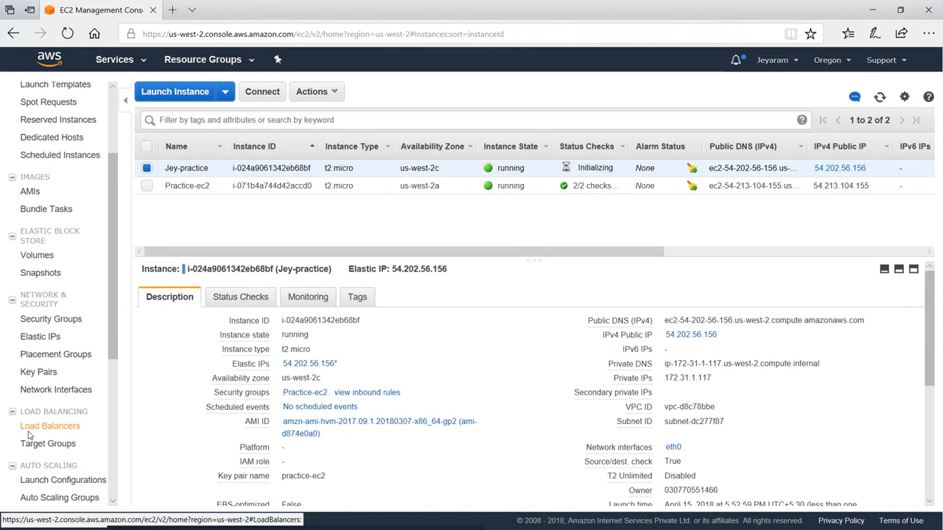
pyautogui.click(49, 341)
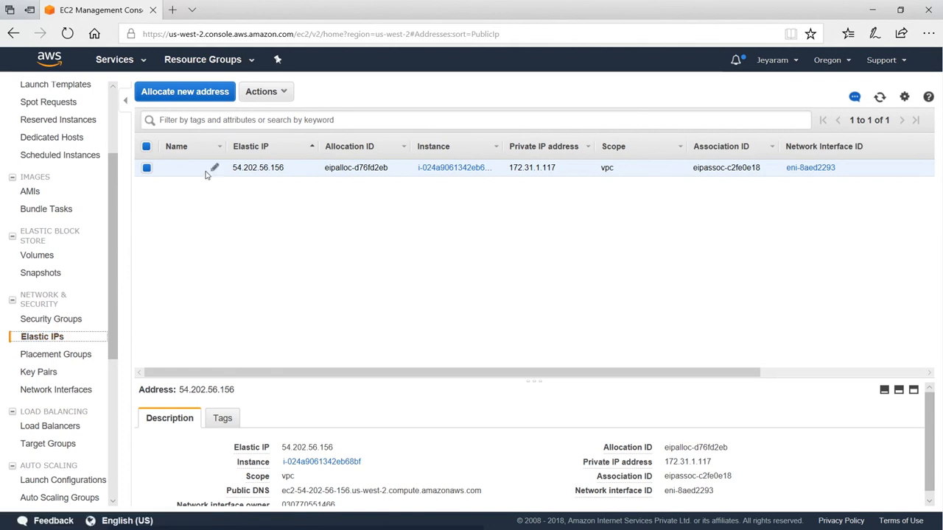
pyautogui.click(273, 93)
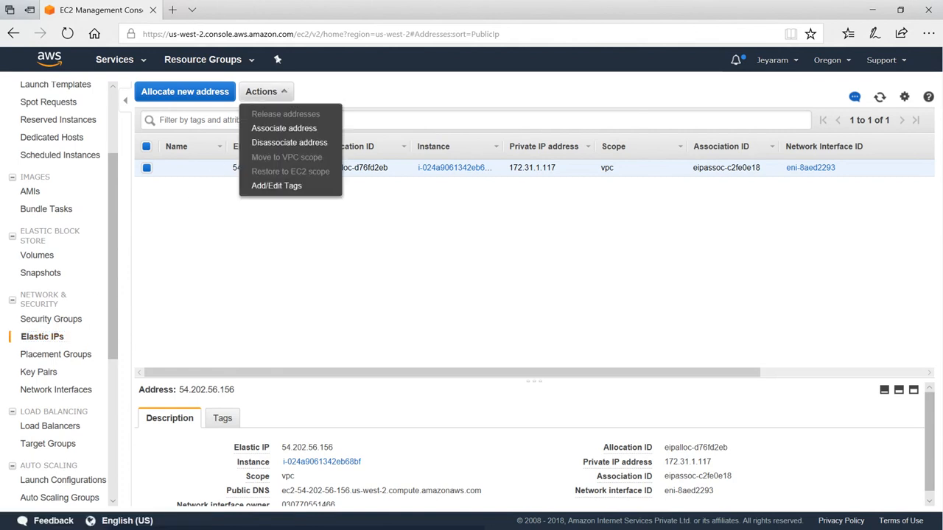
pyautogui.click(301, 144)
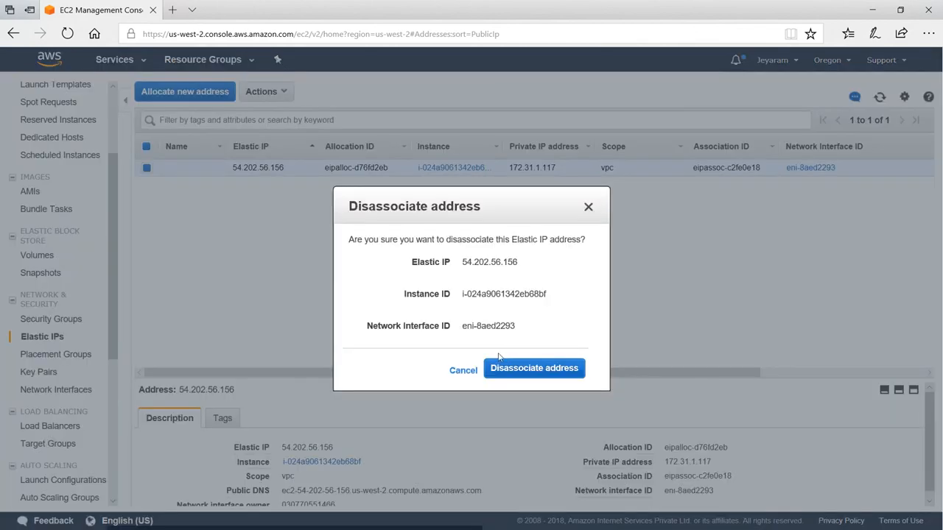
pyautogui.click(534, 368)
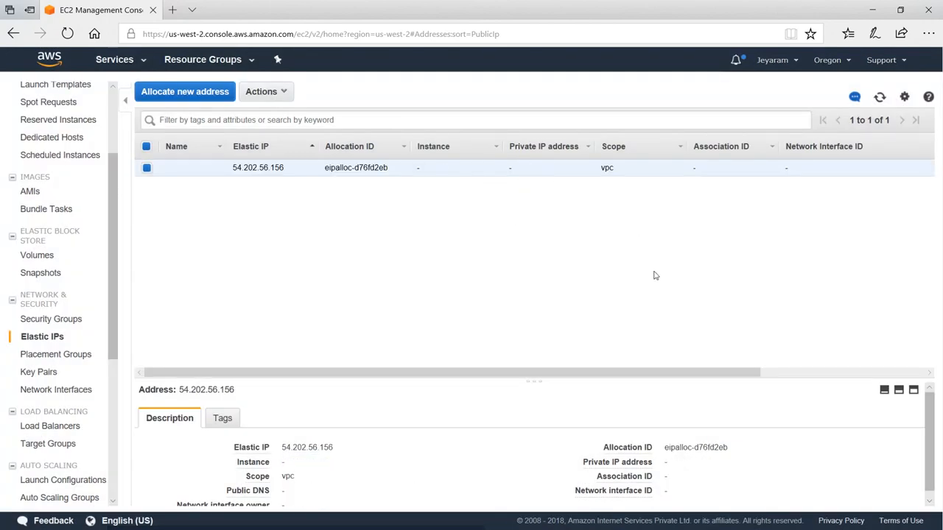
# Return to the Instances list and open the us-west-2c instance's description to check its public DNS and IPv4 public IP
pyautogui.hotkey('alt', 'Tab')
pyautogui.hotkey('alt', 'Tab')
pyautogui.scroll(3, 59, 313)
pyautogui.click(40, 193)
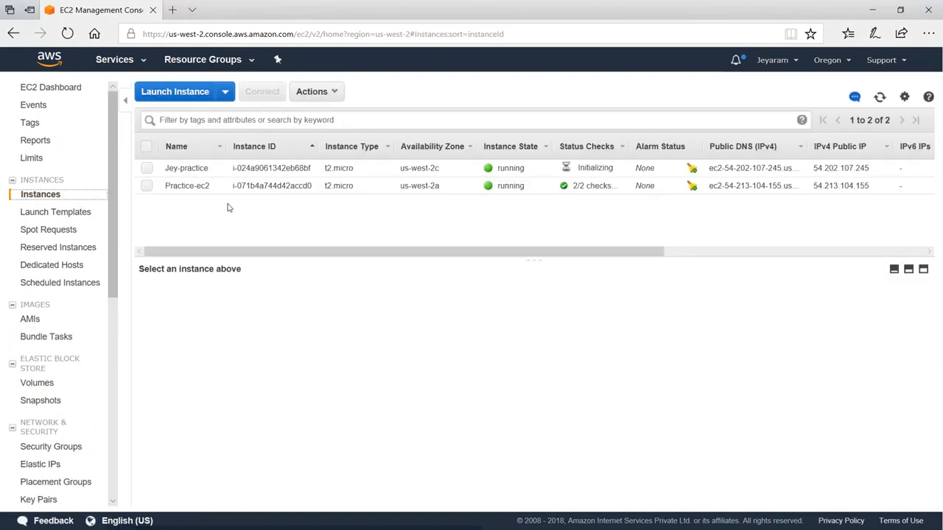
pyautogui.click(146, 168)
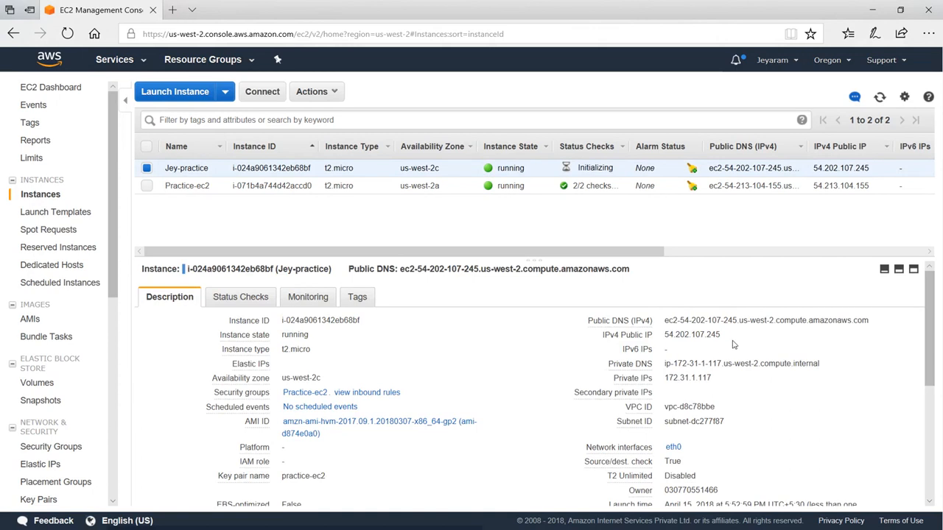
# Append the us-west-2c instance's public DNS, state and IPv4 public IP to the Notepad record, and return to the EC2 console
pyautogui.moveTo(727, 342); pyautogui.dragTo(674, 313)
pyautogui.hotkey('ctrl', 'c')
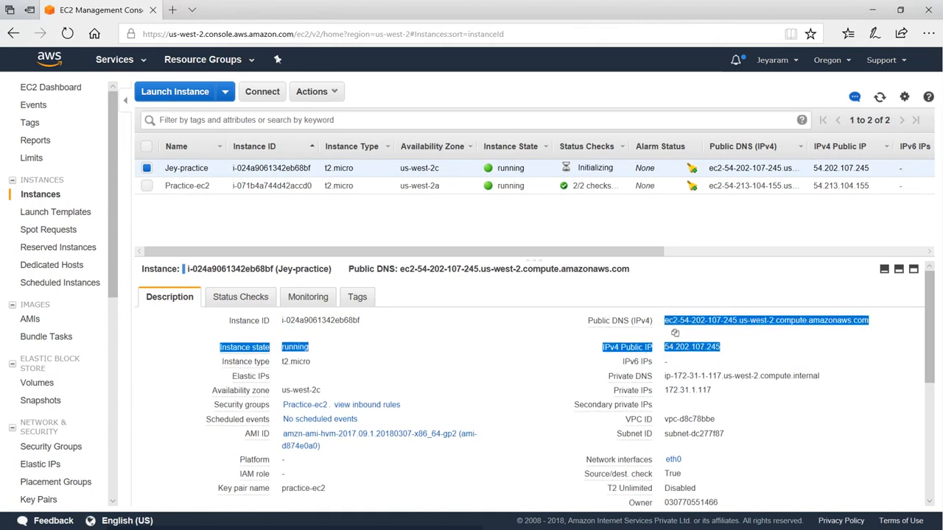
pyautogui.hotkey('alt', 'Tab')
pyautogui.press('Return')
pyautogui.hotkey('ctrl', 'v')
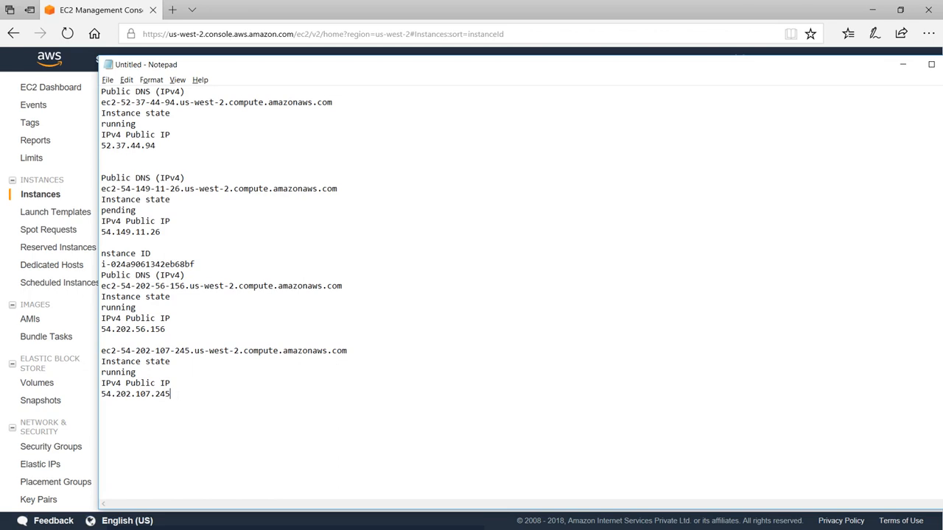
pyautogui.moveTo(171, 394); pyautogui.dragTo(101, 347)
pyautogui.hotkey('alt', 'Tab')
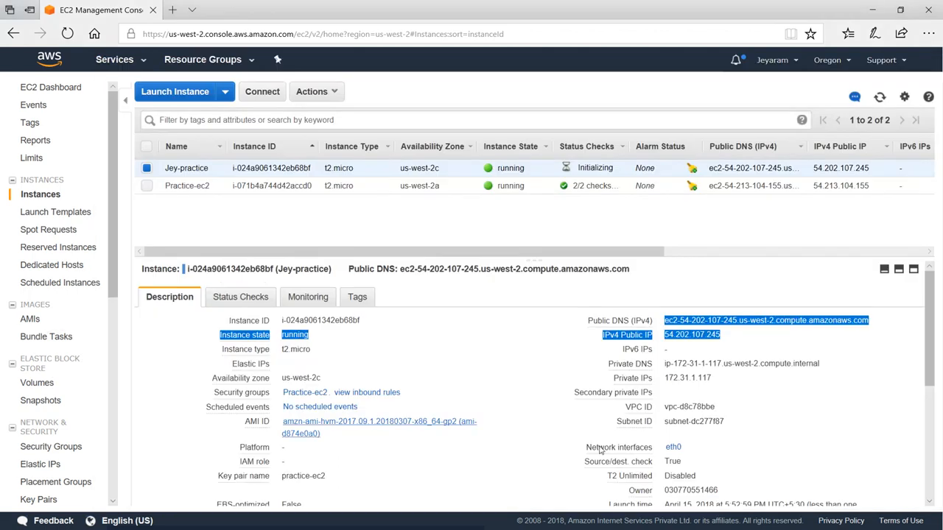
pyautogui.hotkey('alt', 'Tab')
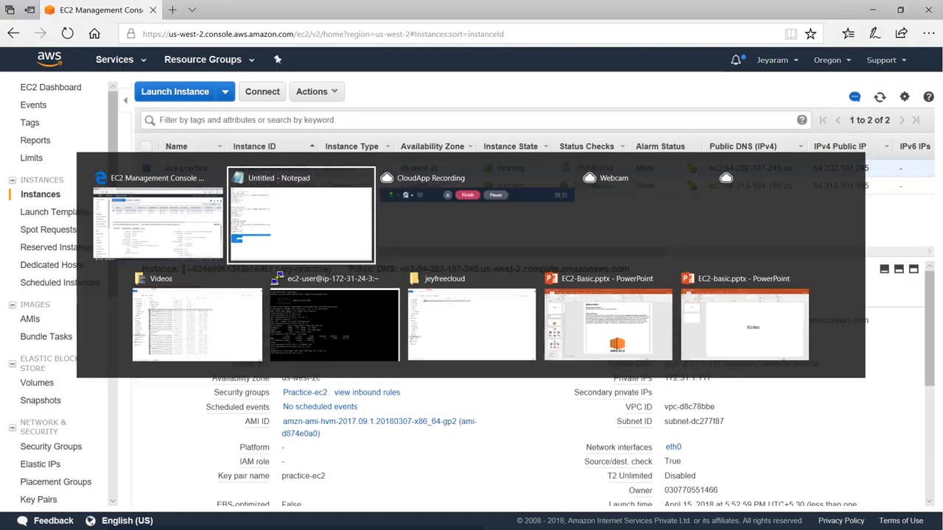
pyautogui.hotkey('alt', 'Tab')
# Release the disassociated Elastic IP 54.202.56.156 from the account
pyautogui.scroll(-5, 18, 377)
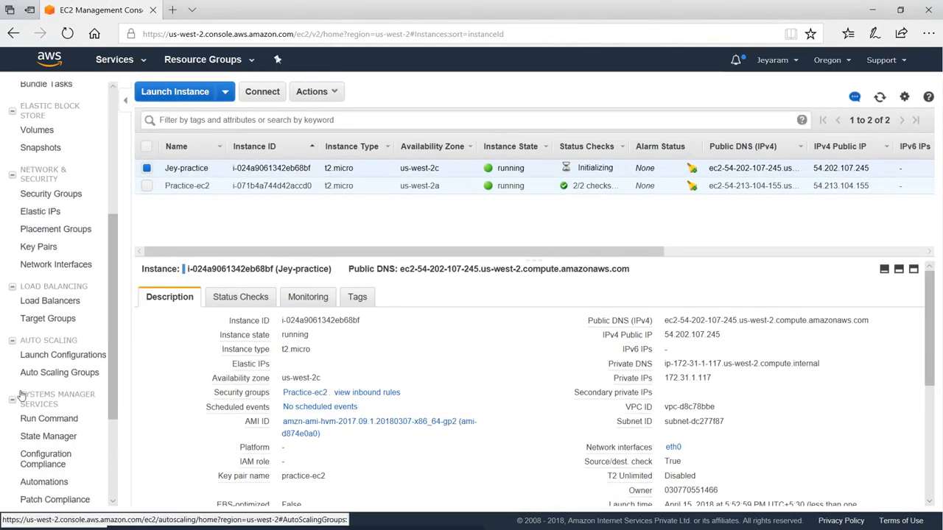
pyautogui.scroll(3, 33, 284)
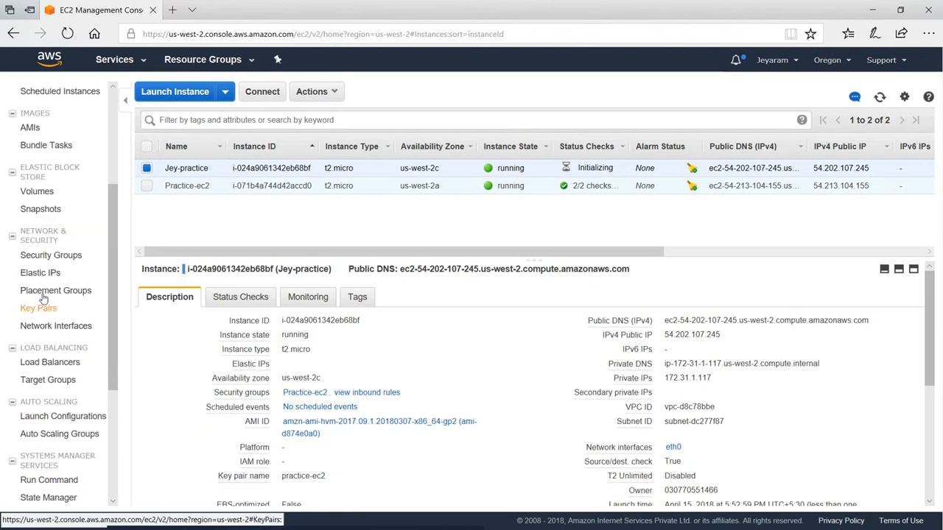
pyautogui.click(38, 273)
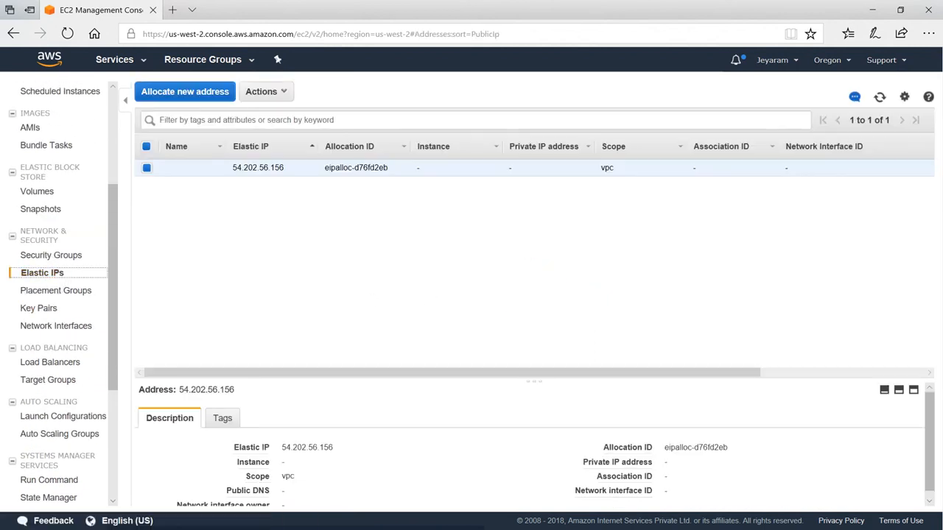
pyautogui.click(279, 93)
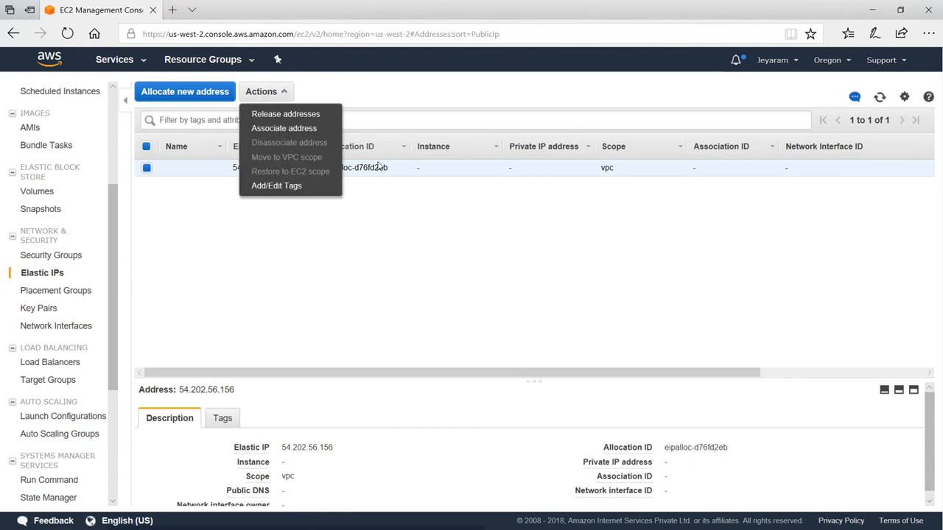
pyautogui.click(505, 253)
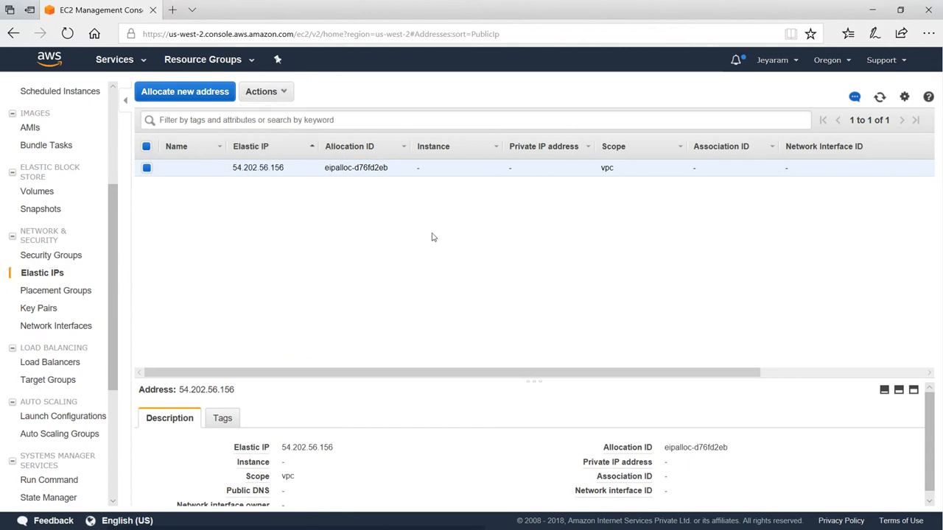
pyautogui.click(290, 94)
pyautogui.click(287, 115)
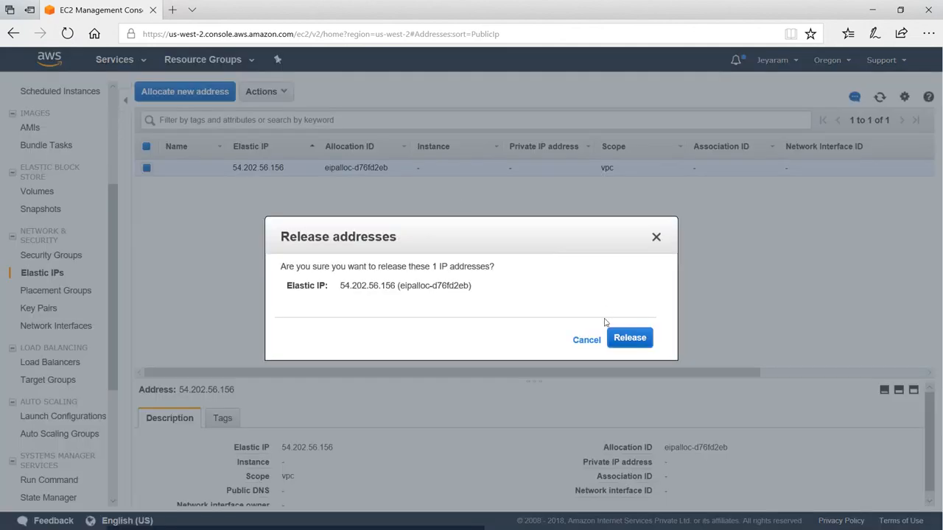
pyautogui.click(623, 338)
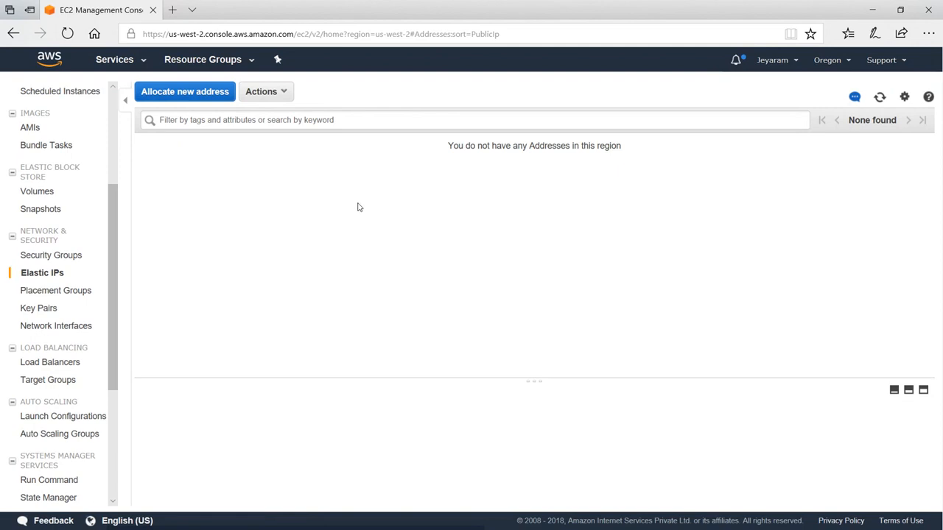
# Return to the Instances list and compare the us-west-2c instance's public addresses with the Notepad record
pyautogui.scroll(3, 73, 249)
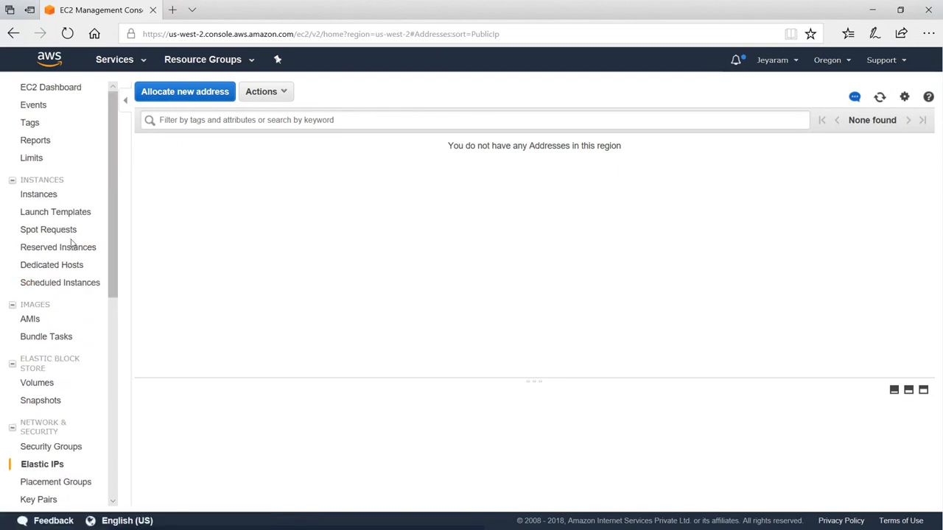
pyautogui.hotkey('alt', 'Tab')
pyautogui.hotkey('alt', 'Tab')
pyautogui.click(40, 194)
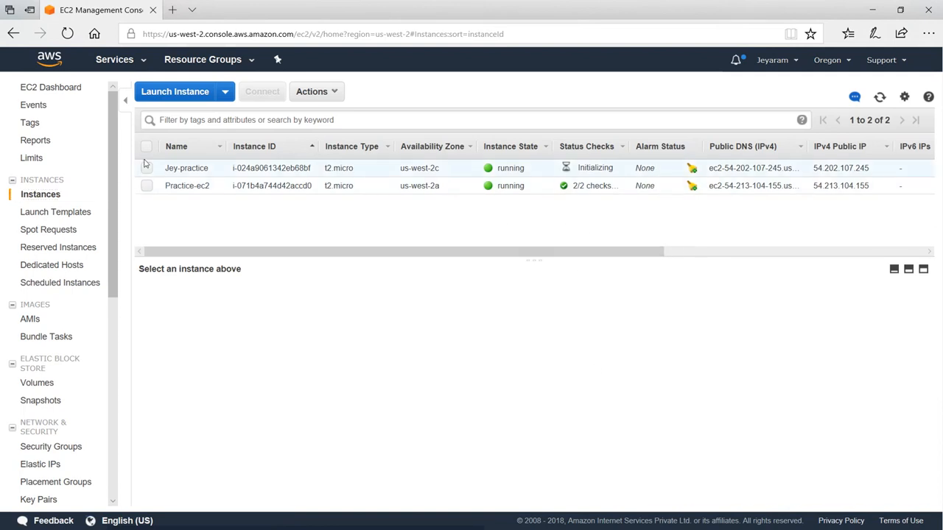
pyautogui.hotkey('alt', 'Tab')
pyautogui.hotkey('alt', 'Tab')
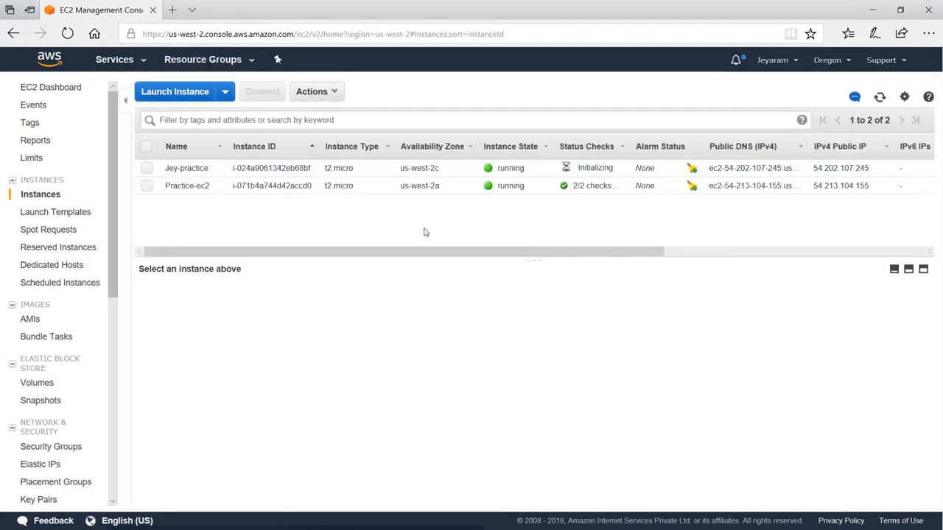
# Terminate only the us-west-2c instance i-024a9061342eb68bf, accepting the deletion of its root EBS volume
pyautogui.click(147, 168)
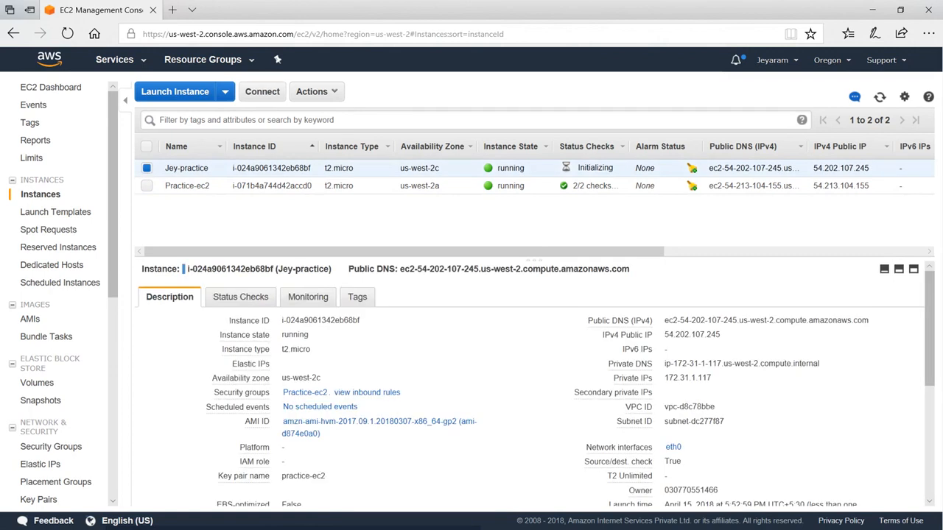
pyautogui.click(147, 186)
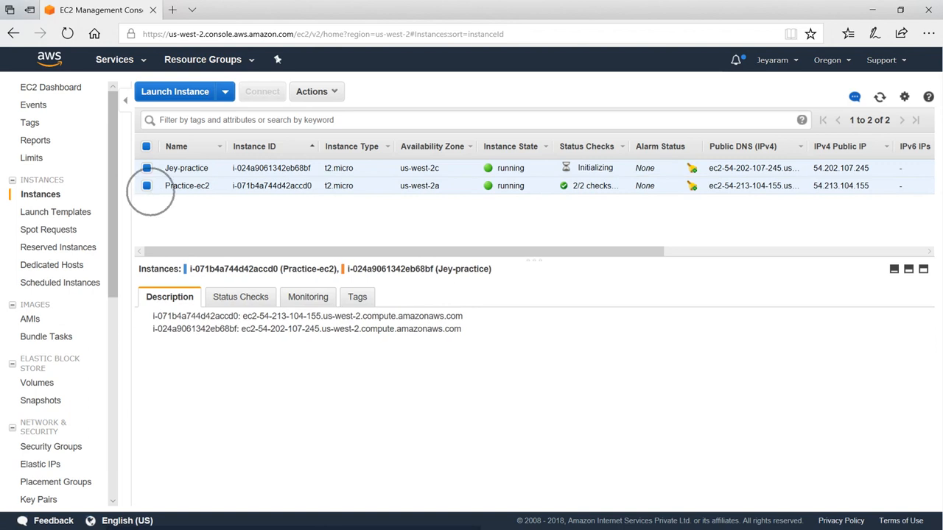
pyautogui.click(147, 185)
pyautogui.click(324, 92)
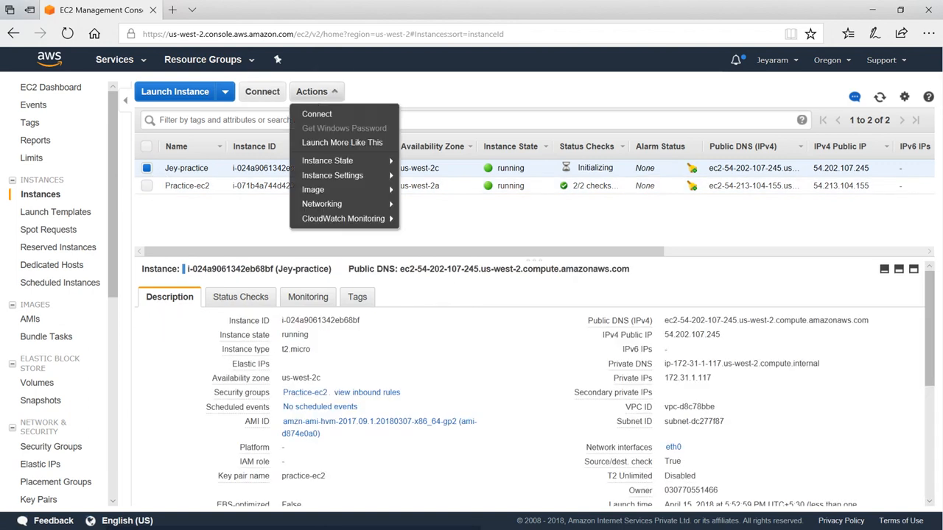
pyautogui.moveTo(324, 193)
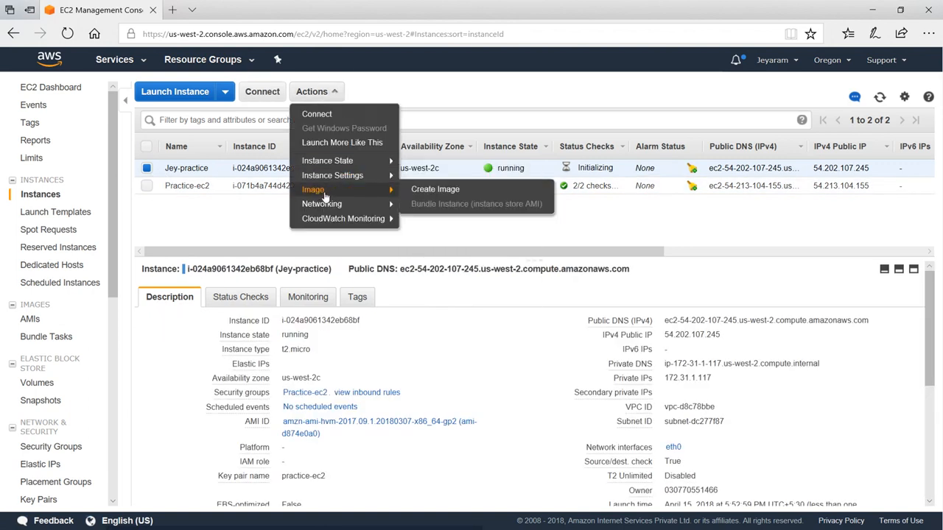
pyautogui.moveTo(346, 164)
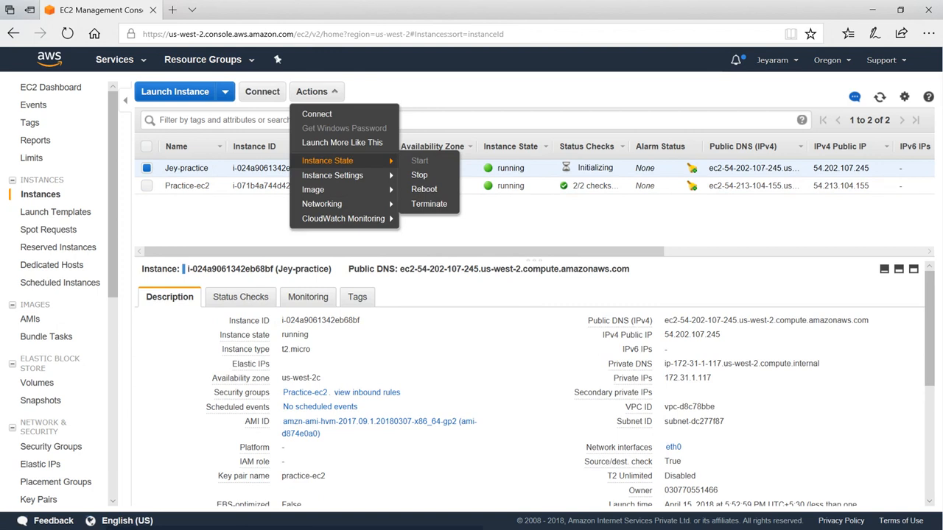
pyautogui.click(430, 205)
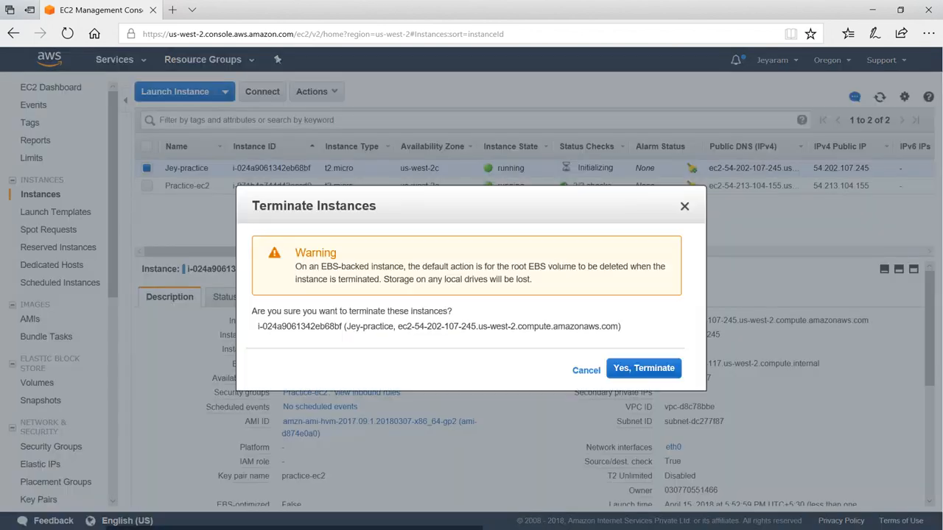
pyautogui.click(648, 369)
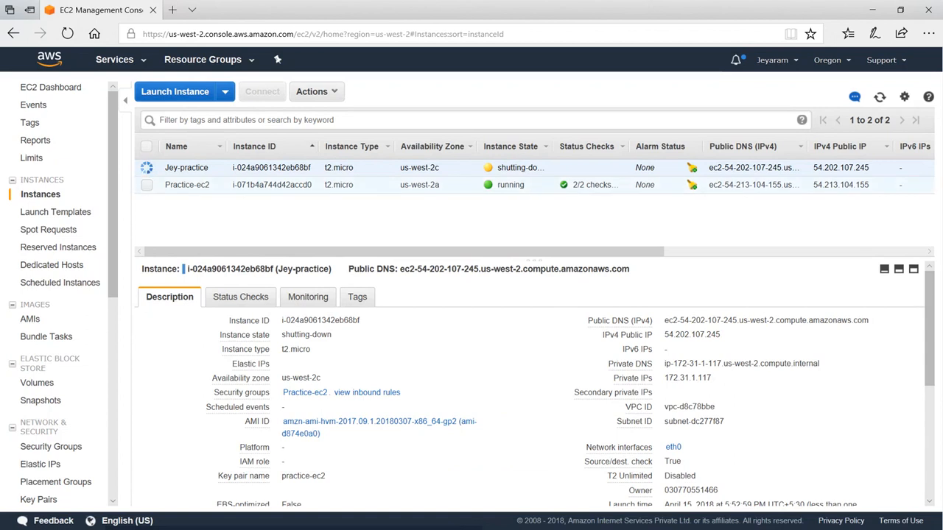
# Examine the terminated us-west-2c instance's description, checking its public and private DNS, IP and network fields
pyautogui.click(775, 184)
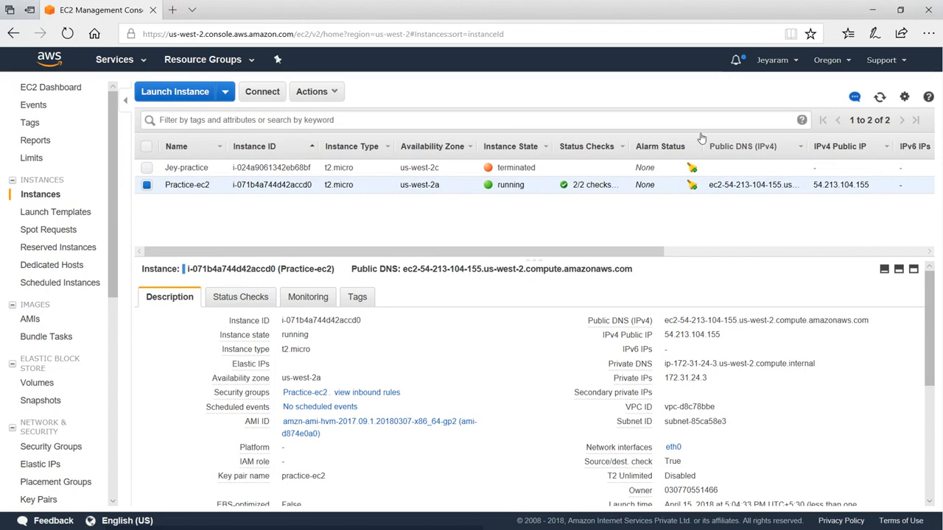
pyautogui.click(147, 185)
pyautogui.click(147, 168)
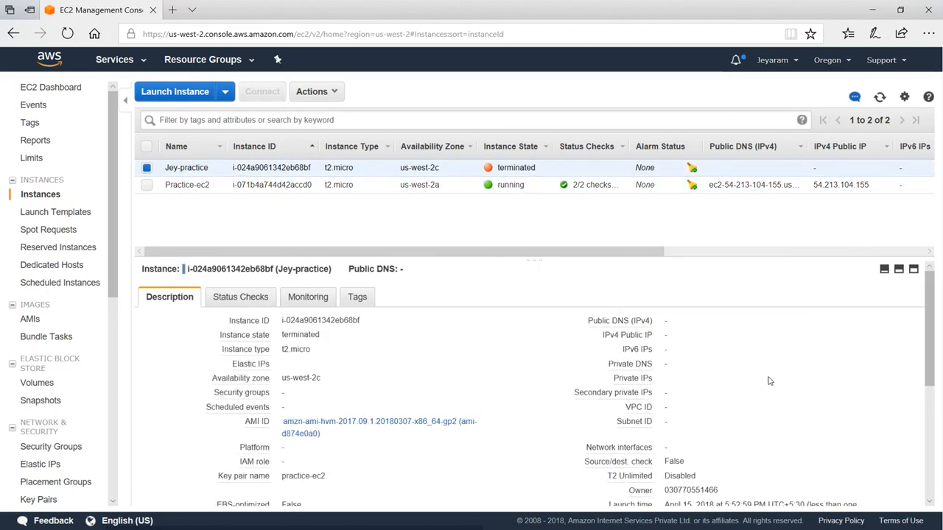
pyautogui.scroll(-3, 729, 303)
pyautogui.scroll(2, 774, 413)
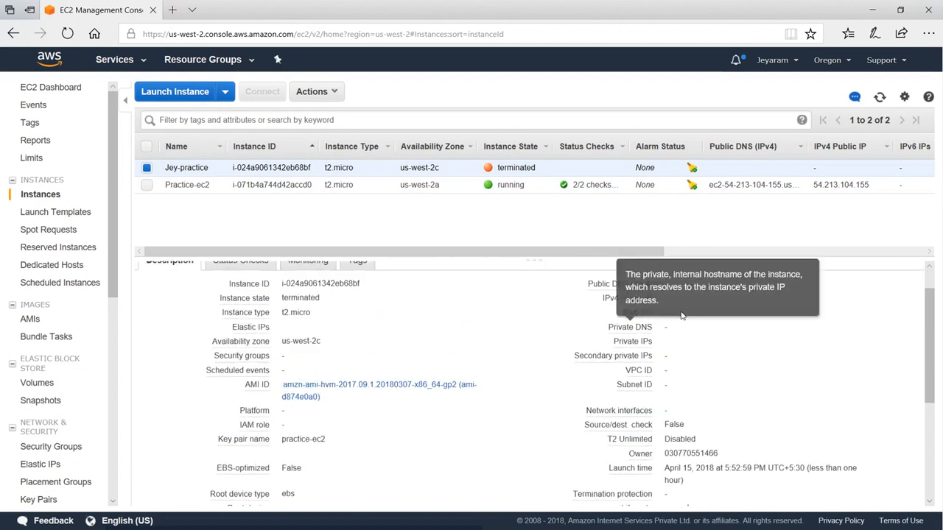
pyautogui.scroll(-2, 530, 387)
pyautogui.scroll(3, 531, 387)
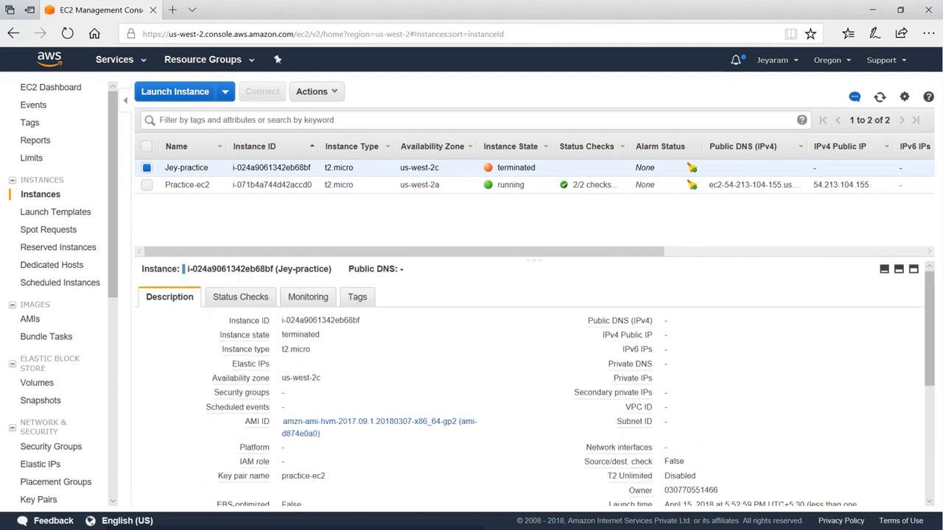